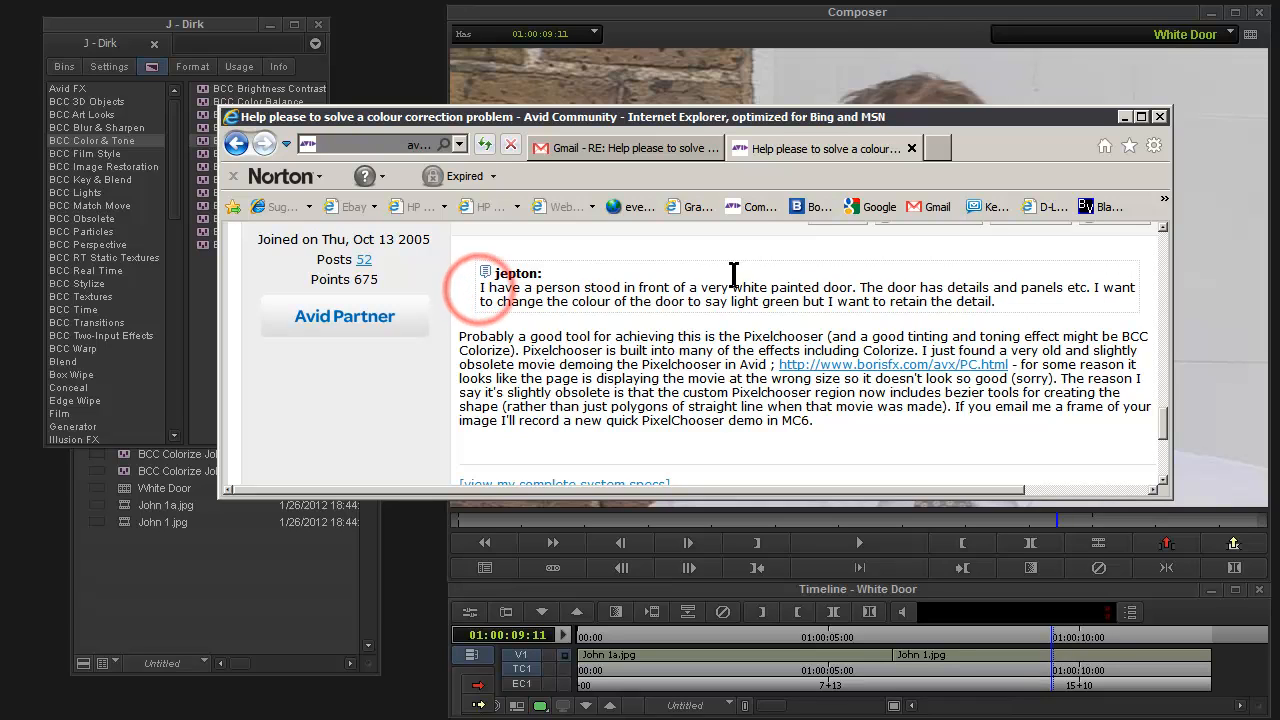
Read the forum question about recolouring a white door and the Pixelchooser and BCC Colorize advice, and minimise the browser window
drag(479, 290, 862, 287)
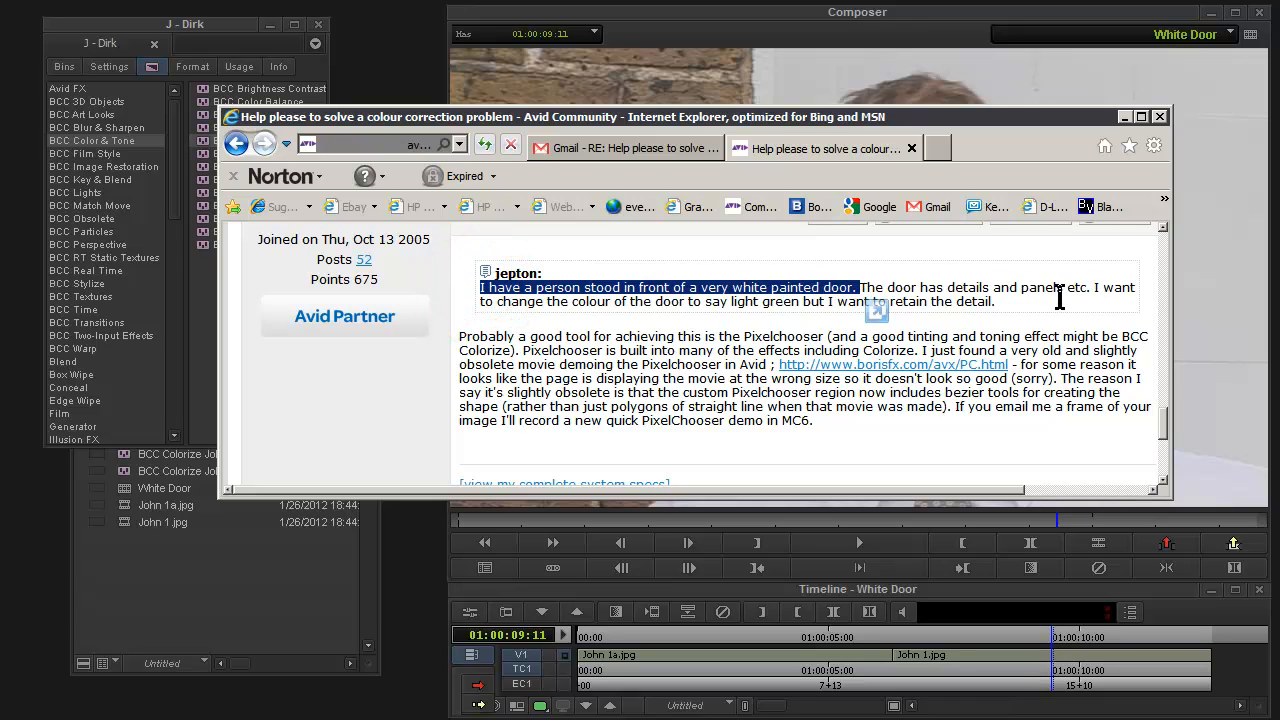
drag(590, 310, 690, 303)
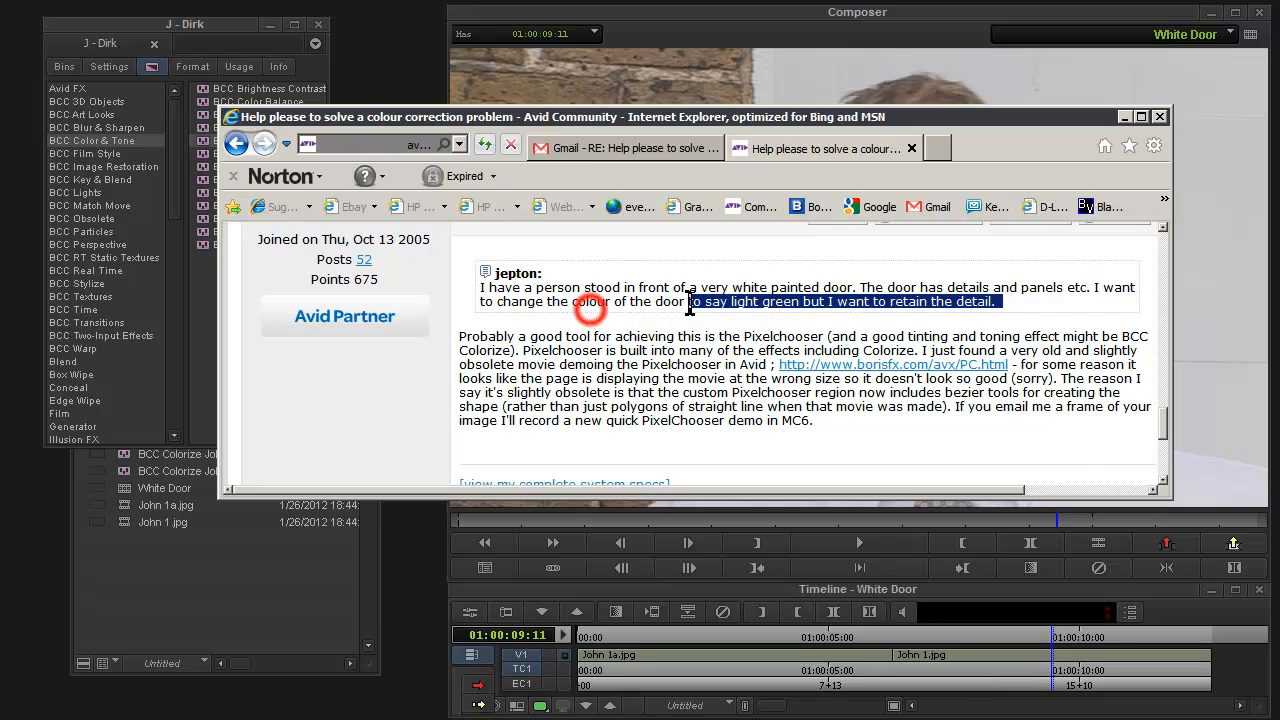
click(876, 311)
drag(876, 313, 986, 301)
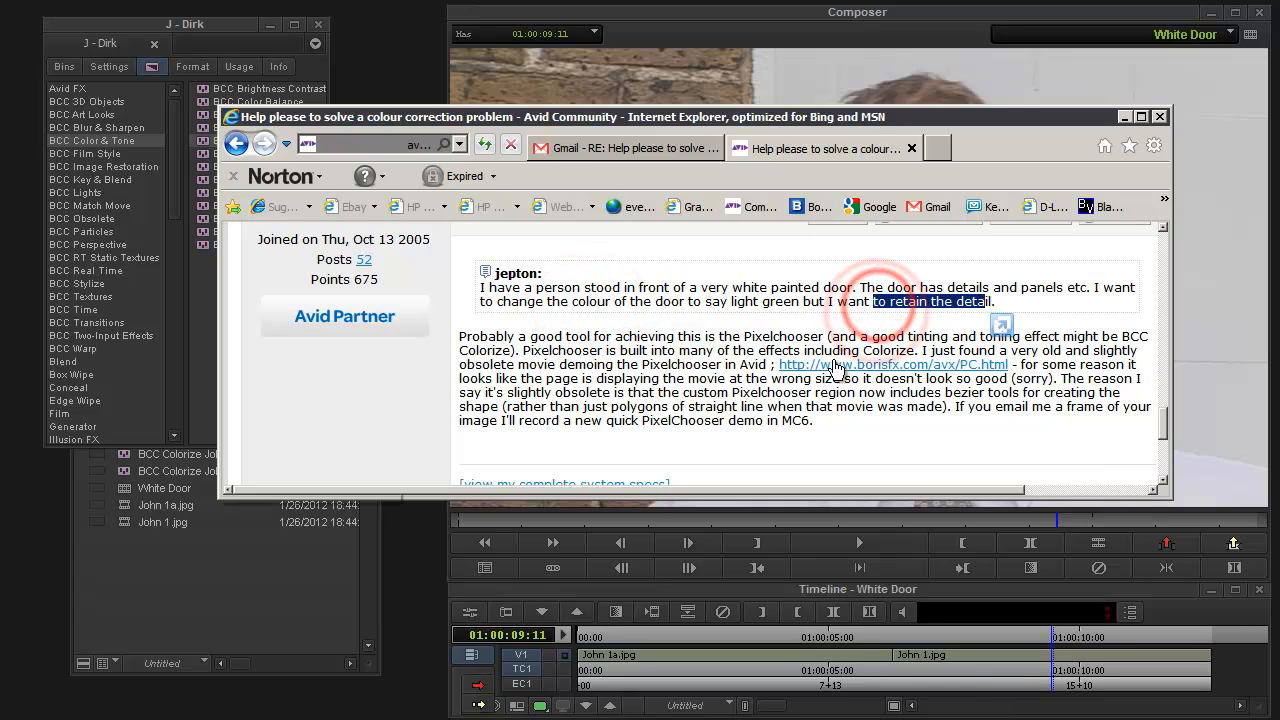
click(464, 337)
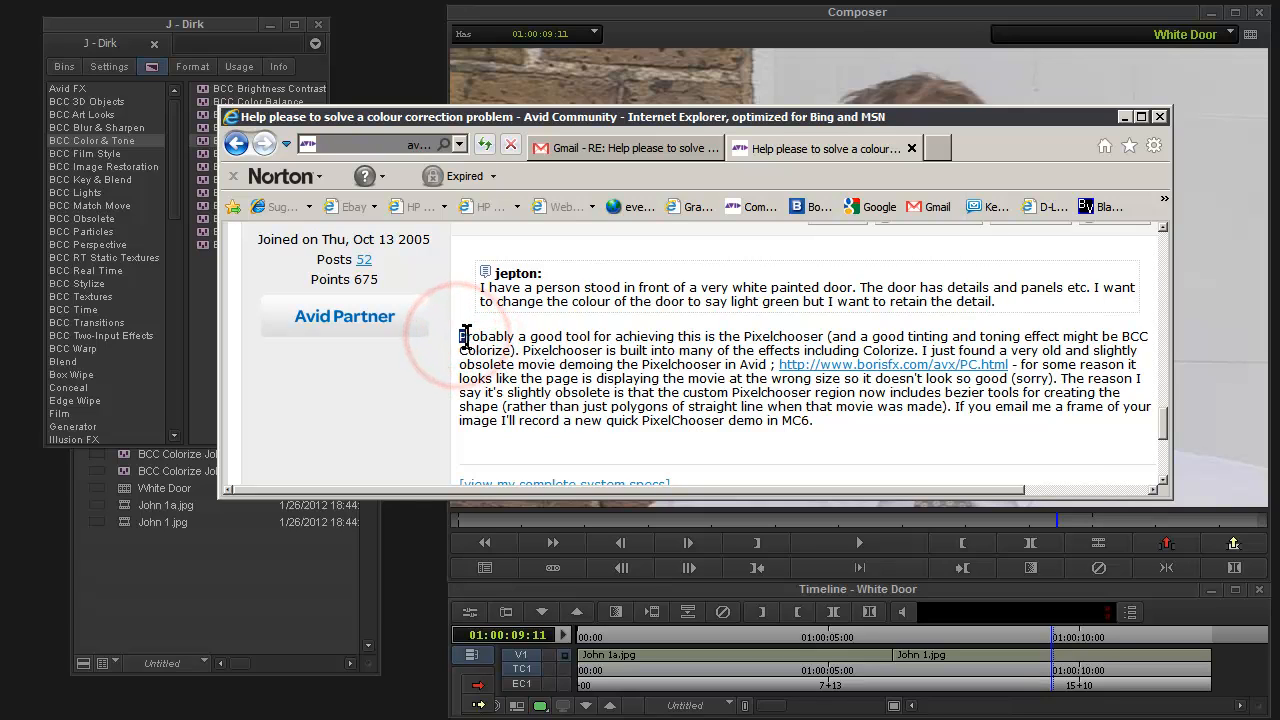
drag(457, 337, 820, 337)
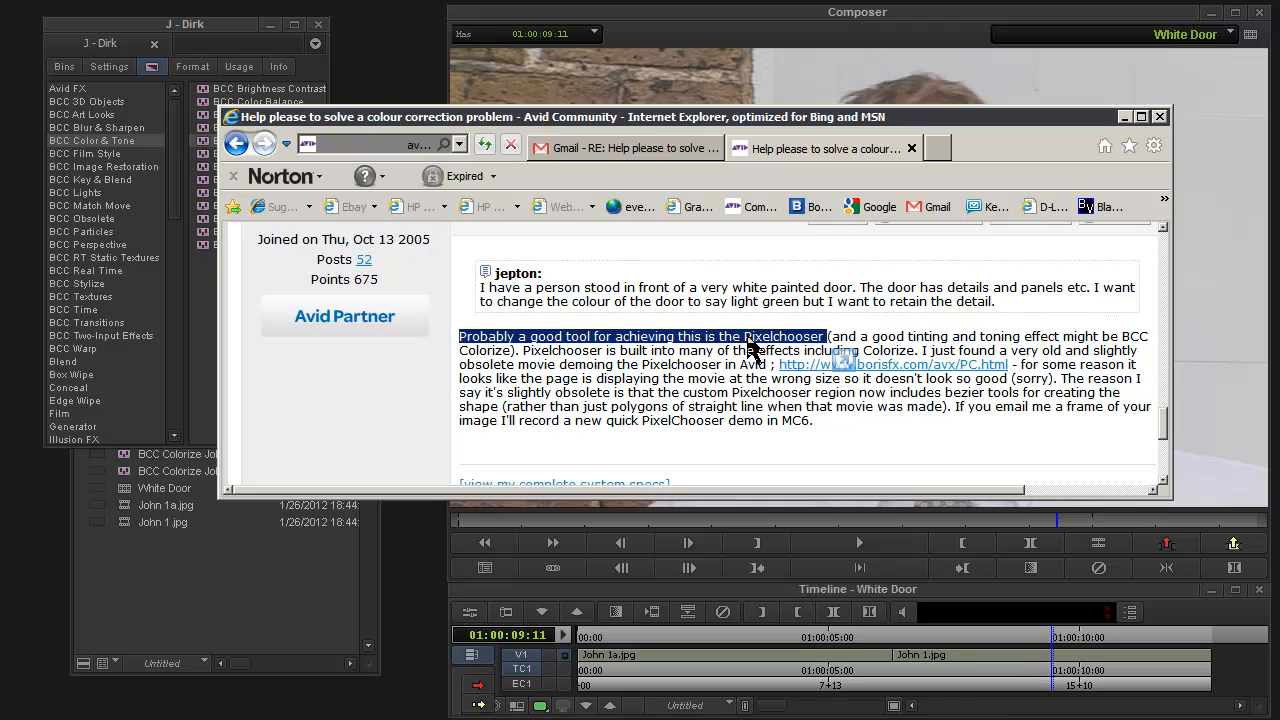
double_click(462, 350)
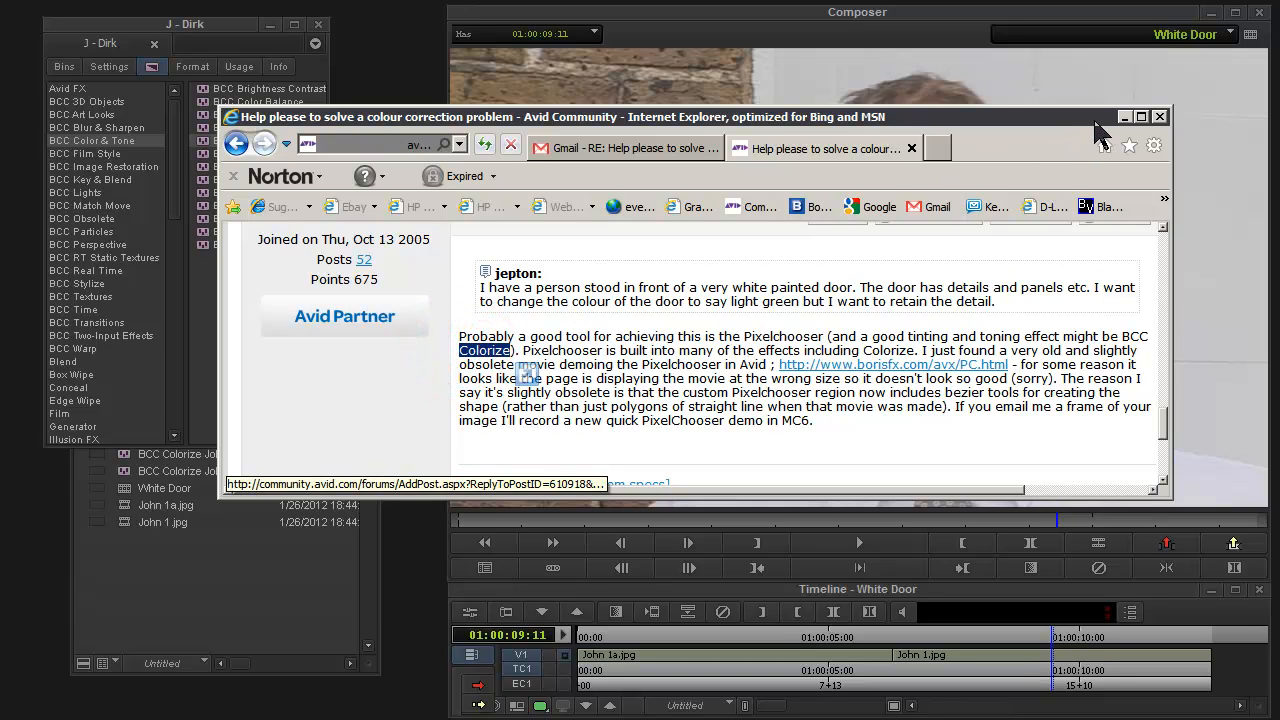
click(1125, 117)
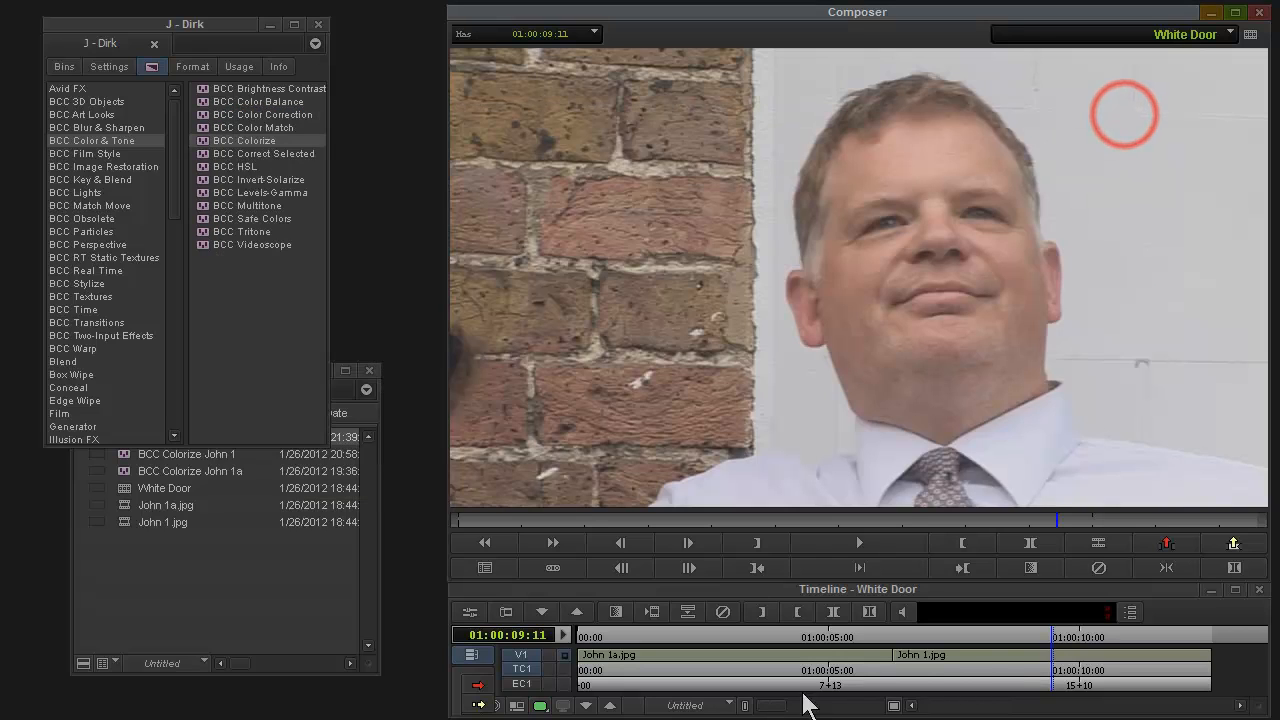
Apply the saved effect BCC Colorize John 1 better to the John 1.jpg clip and show its parameters in the Effect Editor
drag(1035, 682, 1000, 697)
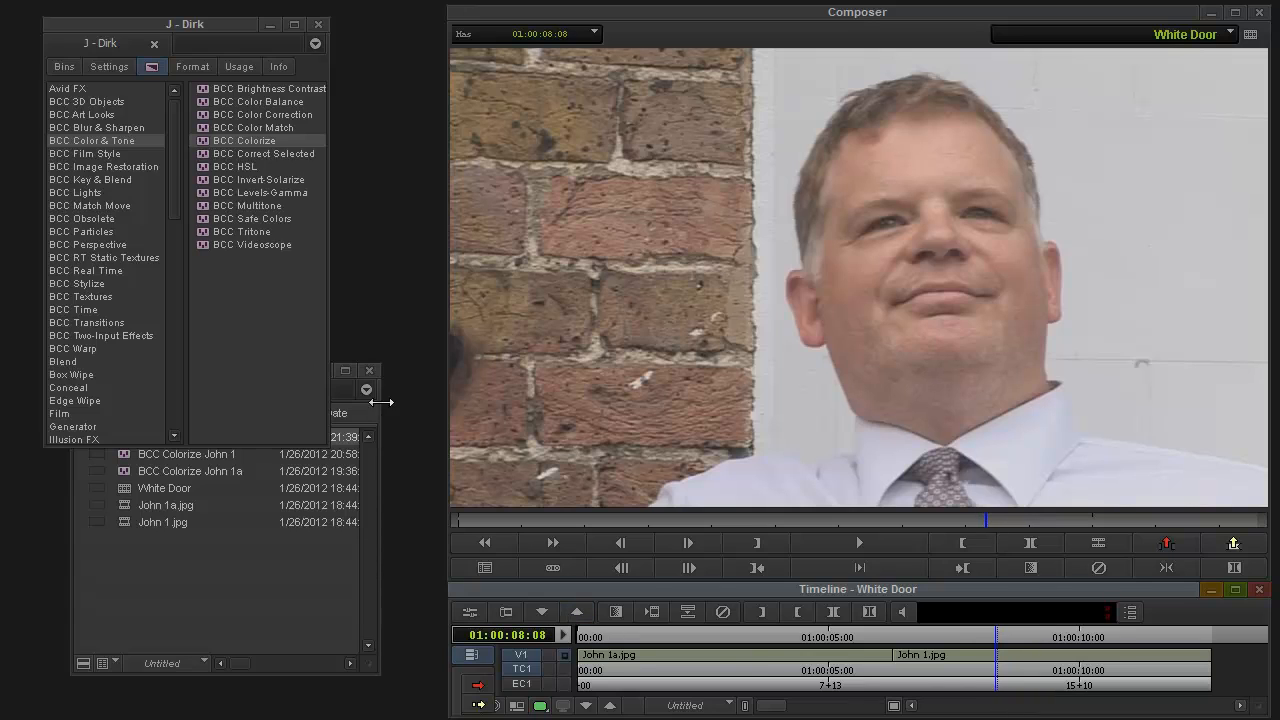
click(304, 595)
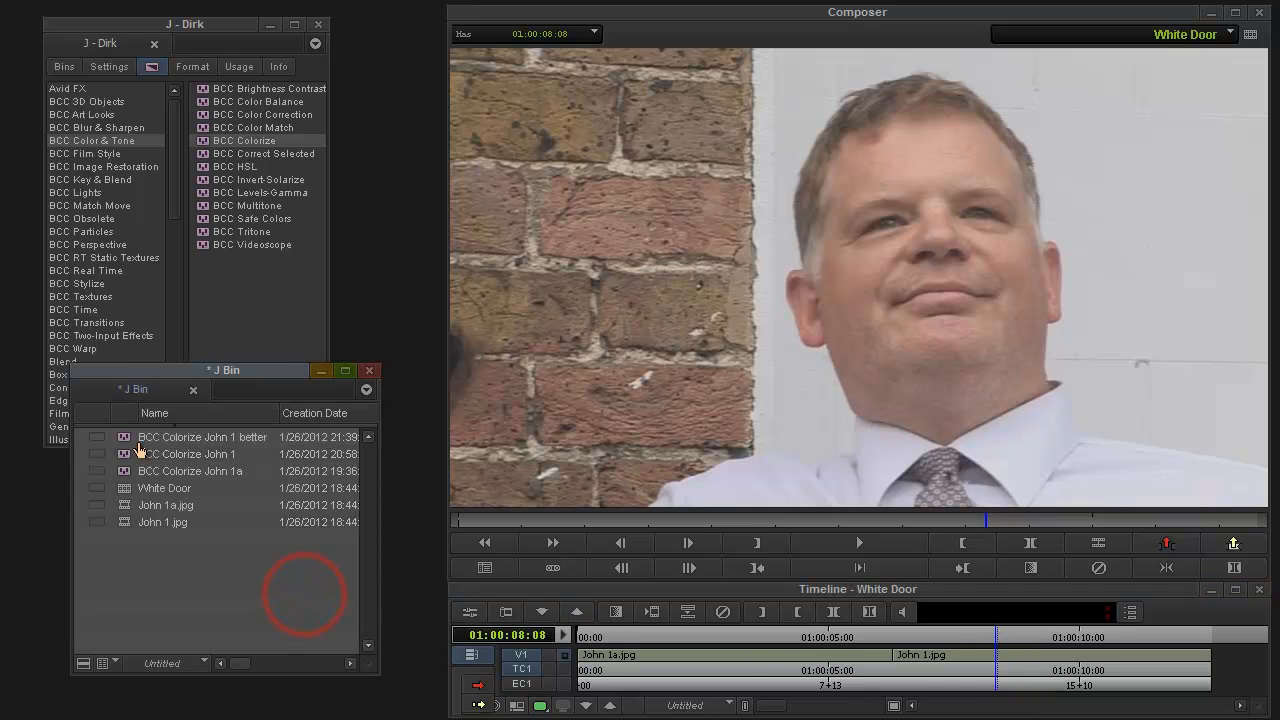
drag(130, 437, 996, 665)
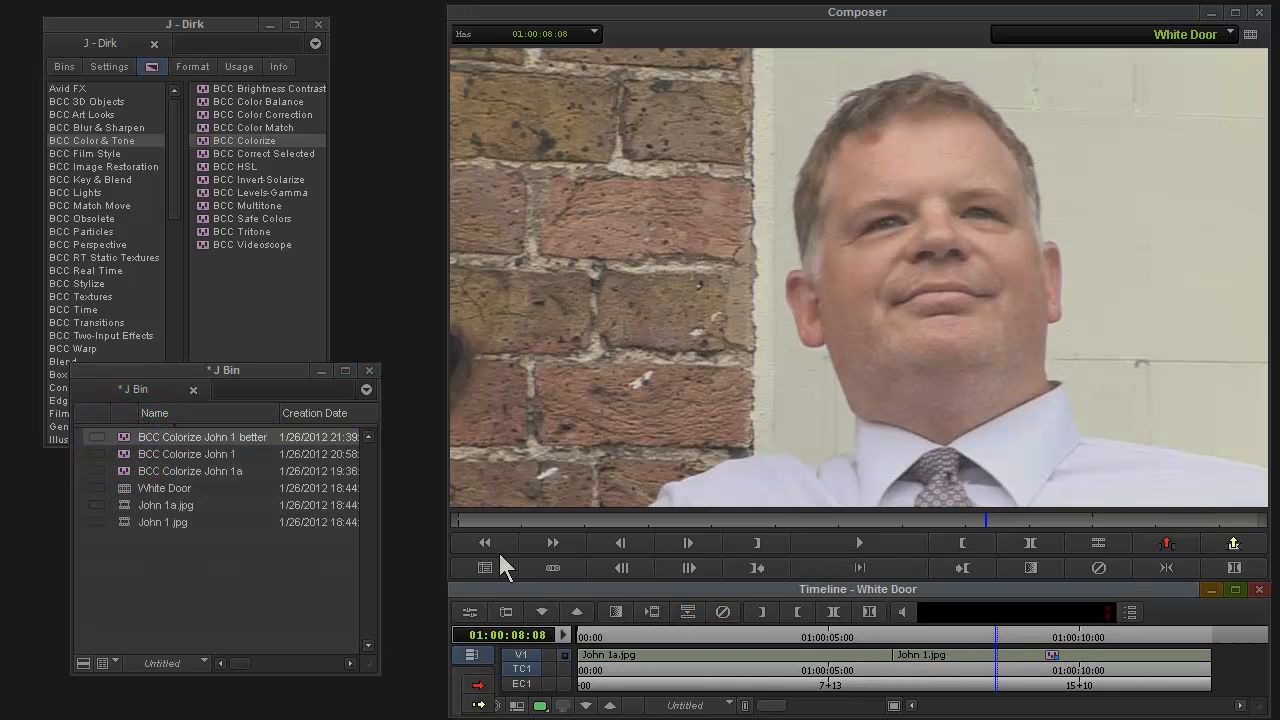
click(470, 611)
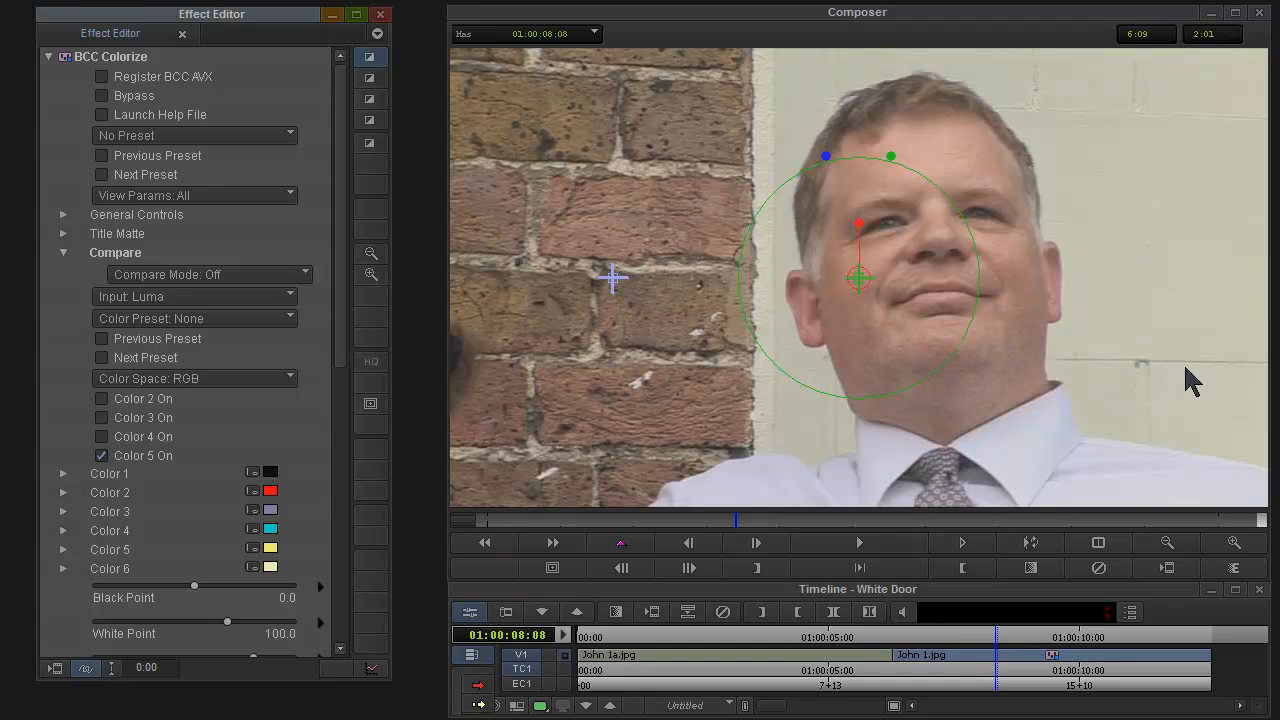
Compare the colorized shot with the original using Bypass and the Side By Side and Compare modes, with Wipe/Slide at 53.6
click(100, 97)
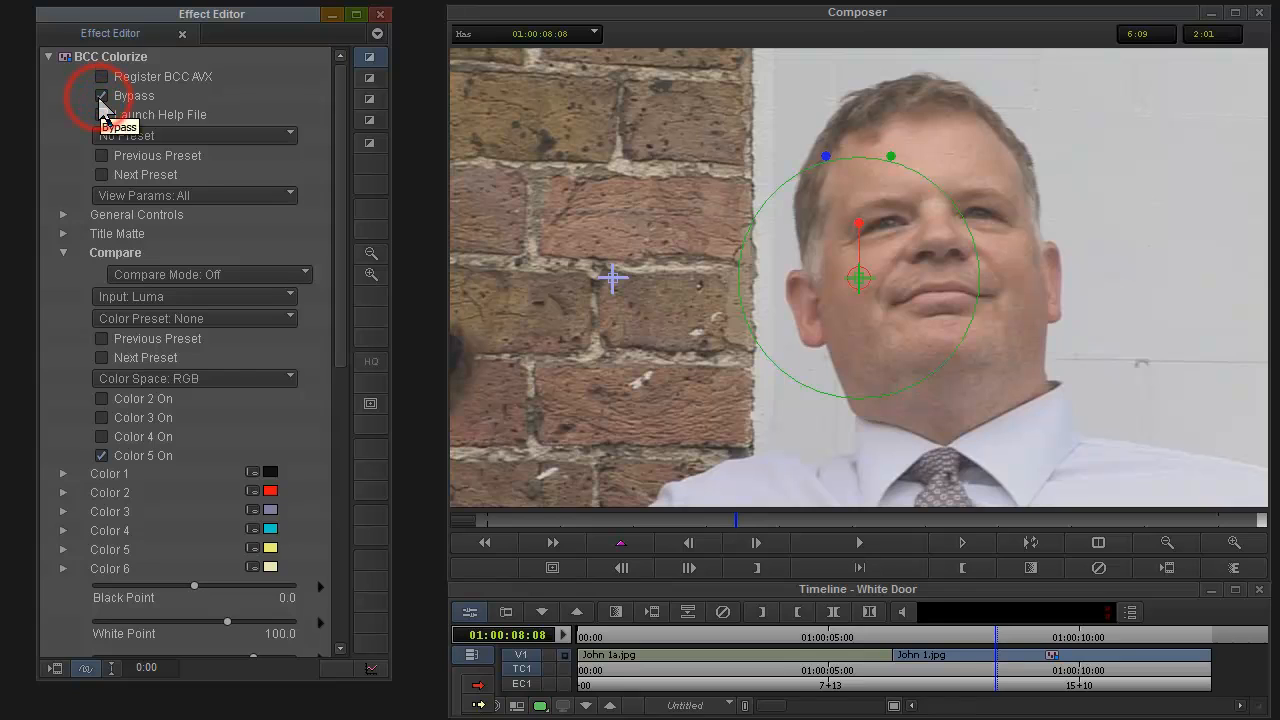
click(100, 98)
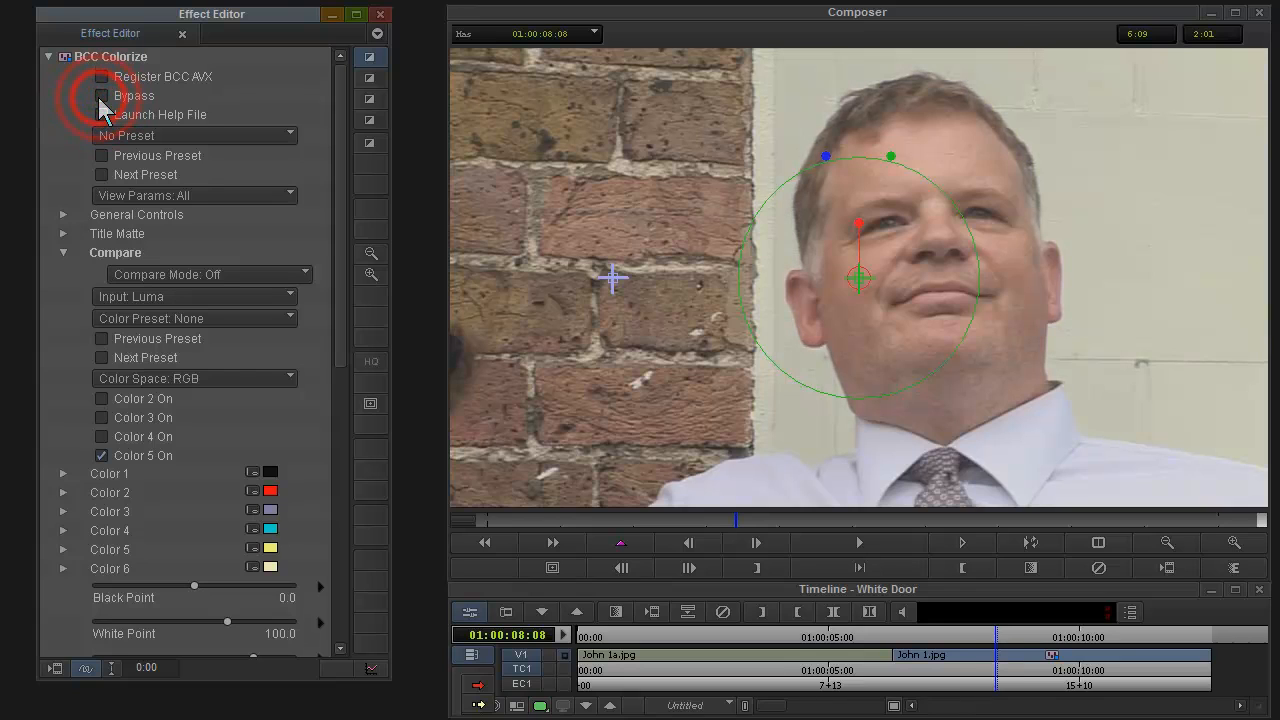
click(180, 276)
click(190, 318)
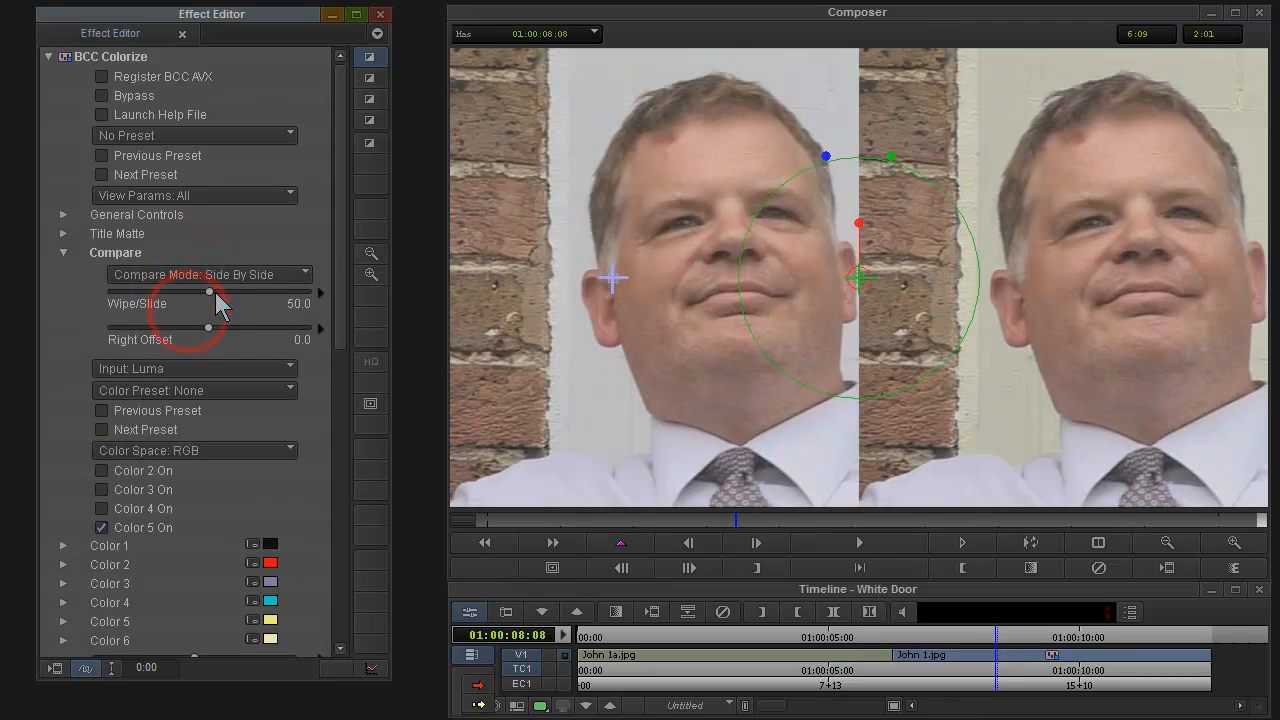
mouse_move(210, 292)
mouse_down()
mouse_move(95, 290)
mouse_move(195, 315)
mouse_move(207, 294)
mouse_move(288, 297)
mouse_move(297, 315)
mouse_move(177, 294)
mouse_move(279, 318)
mouse_move(160, 308)
mouse_move(307, 315)
mouse_move(170, 312)
mouse_move(290, 326)
mouse_move(108, 330)
mouse_move(308, 326)
mouse_move(162, 310)
mouse_move(218, 312)
mouse_up()
click(209, 274)
click(214, 336)
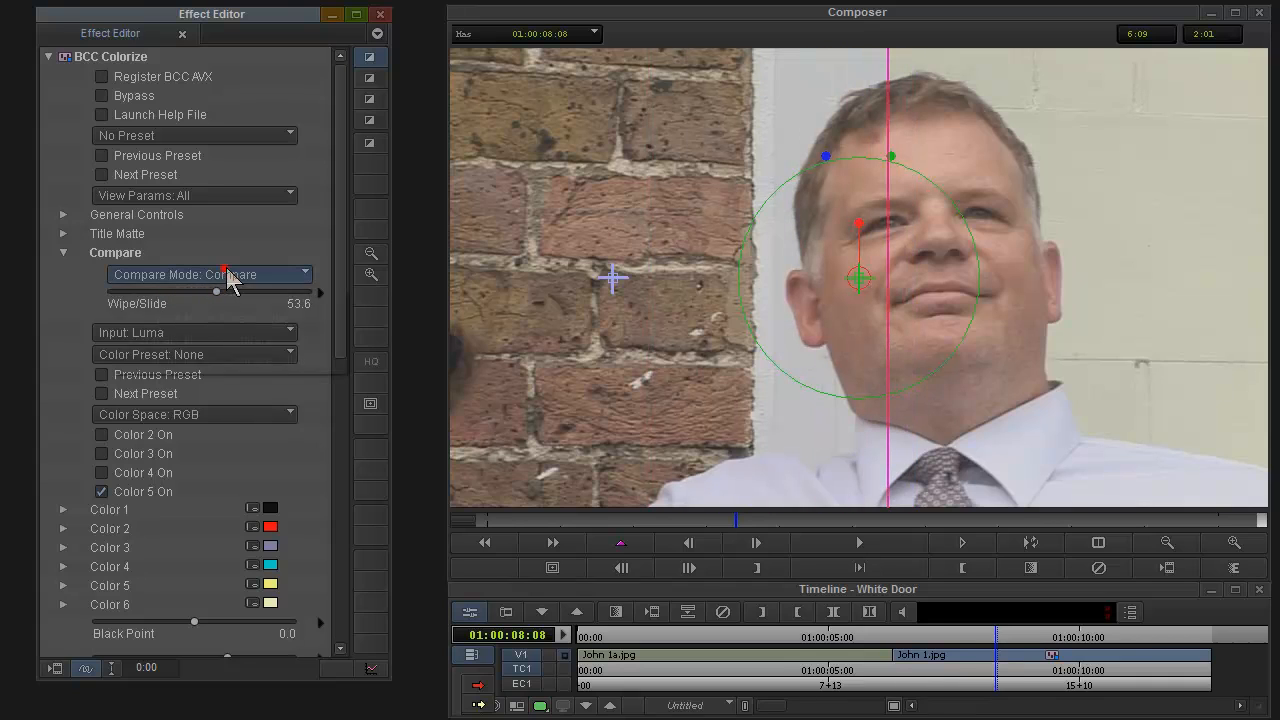
click(224, 272)
click(231, 298)
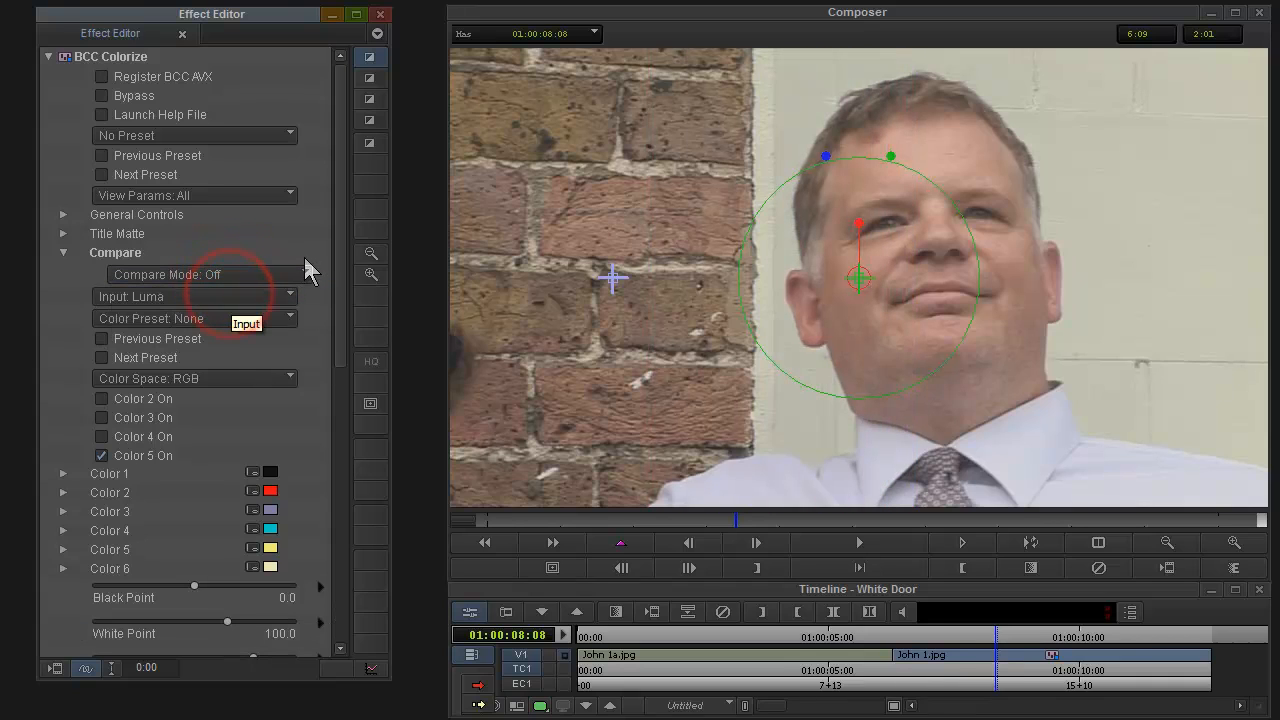
Review the colour settings and lower Mix with Original to 0.0 for the full-strength tint
drag(336, 263, 329, 363)
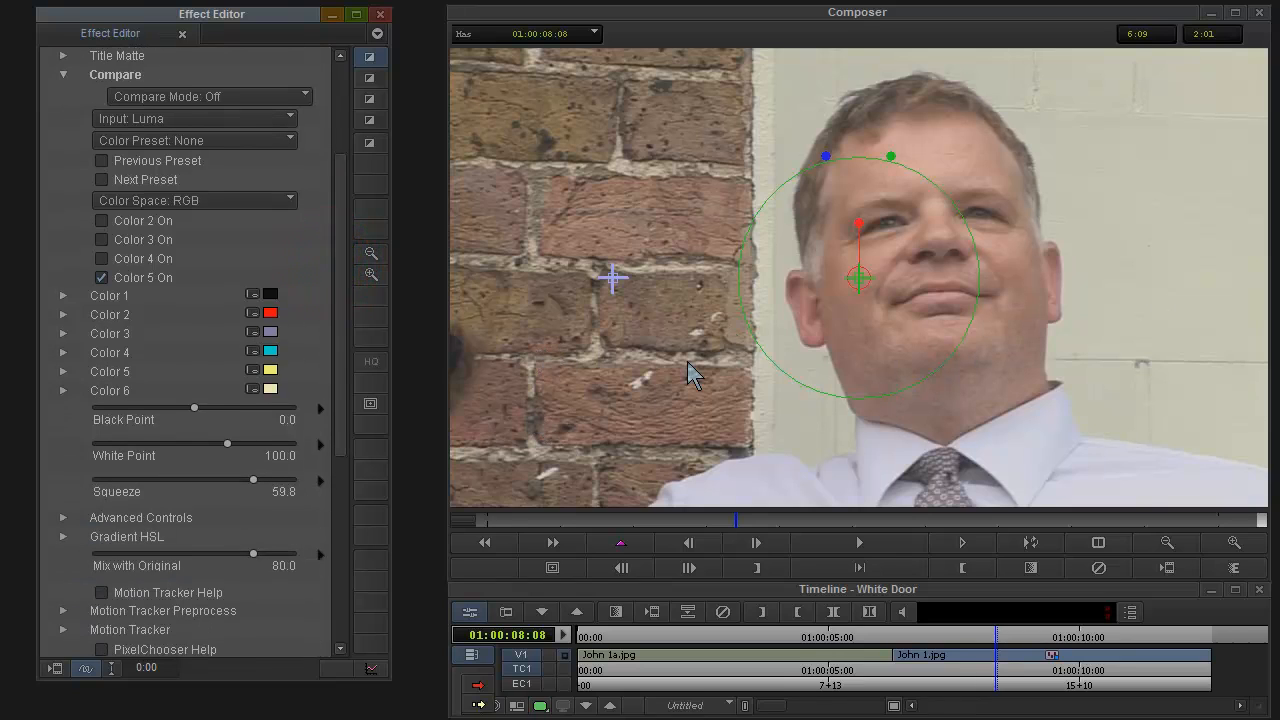
drag(341, 345, 336, 392)
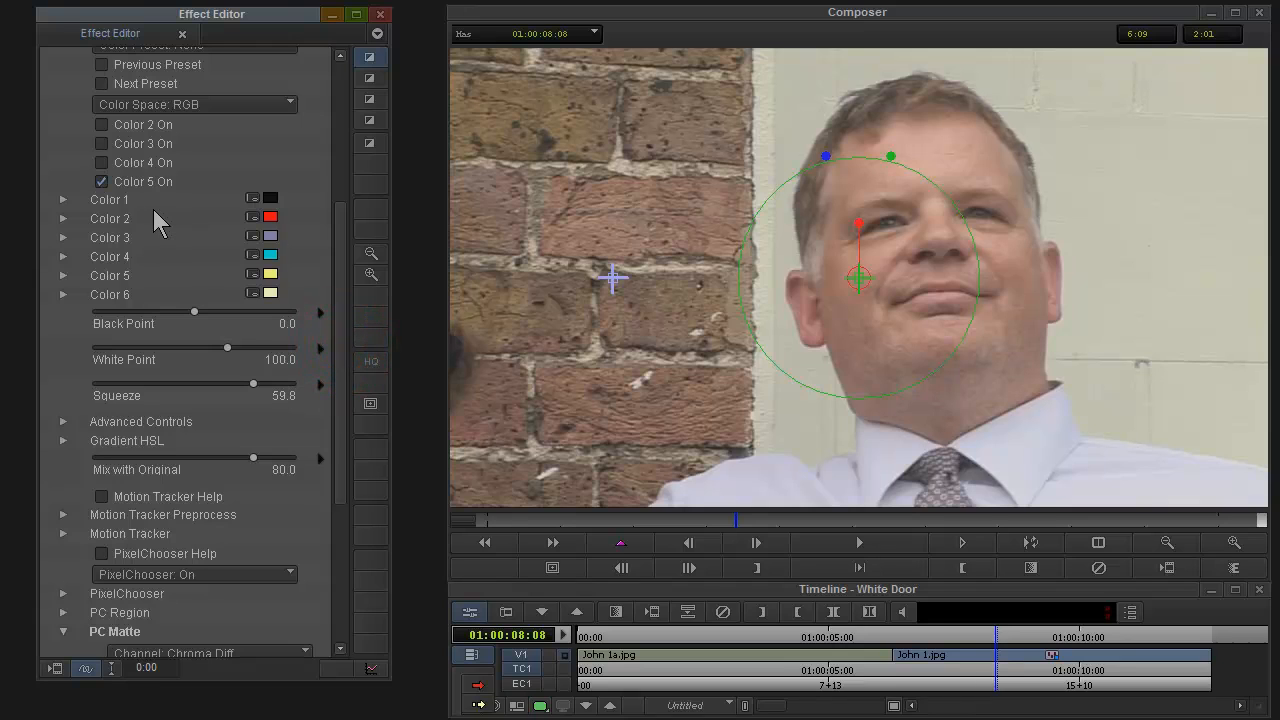
click(340, 248)
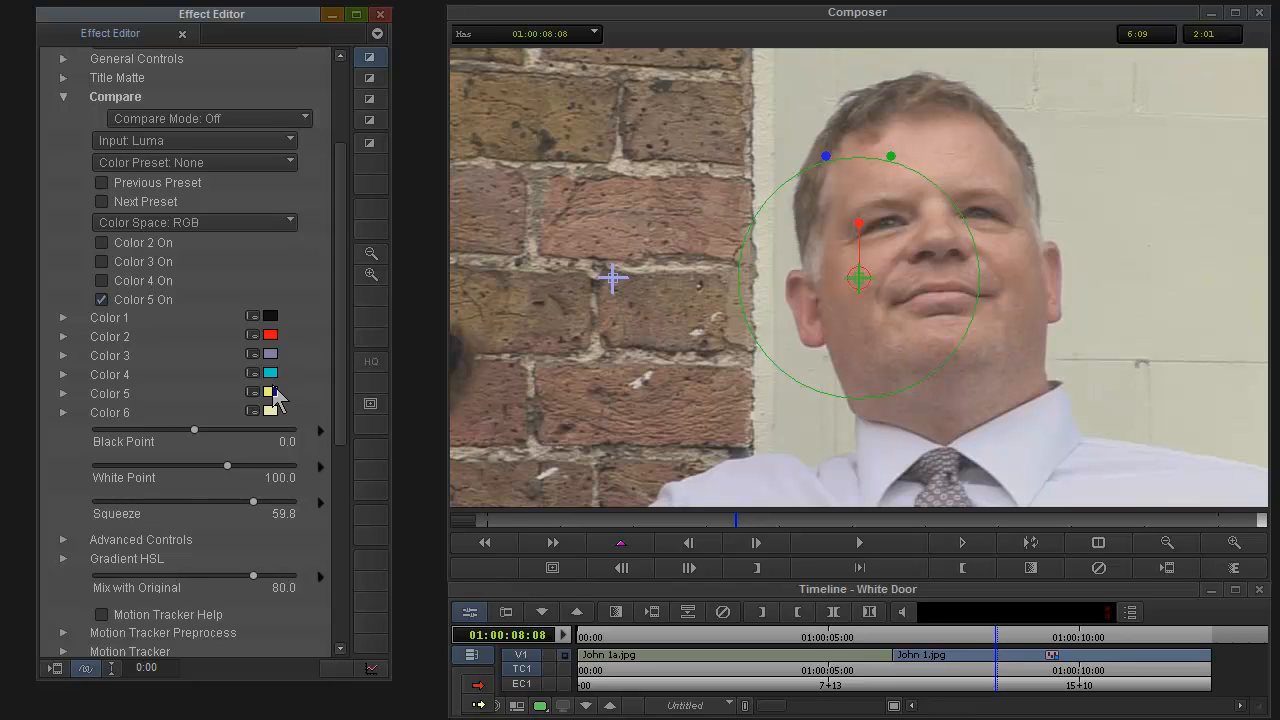
drag(331, 350, 330, 517)
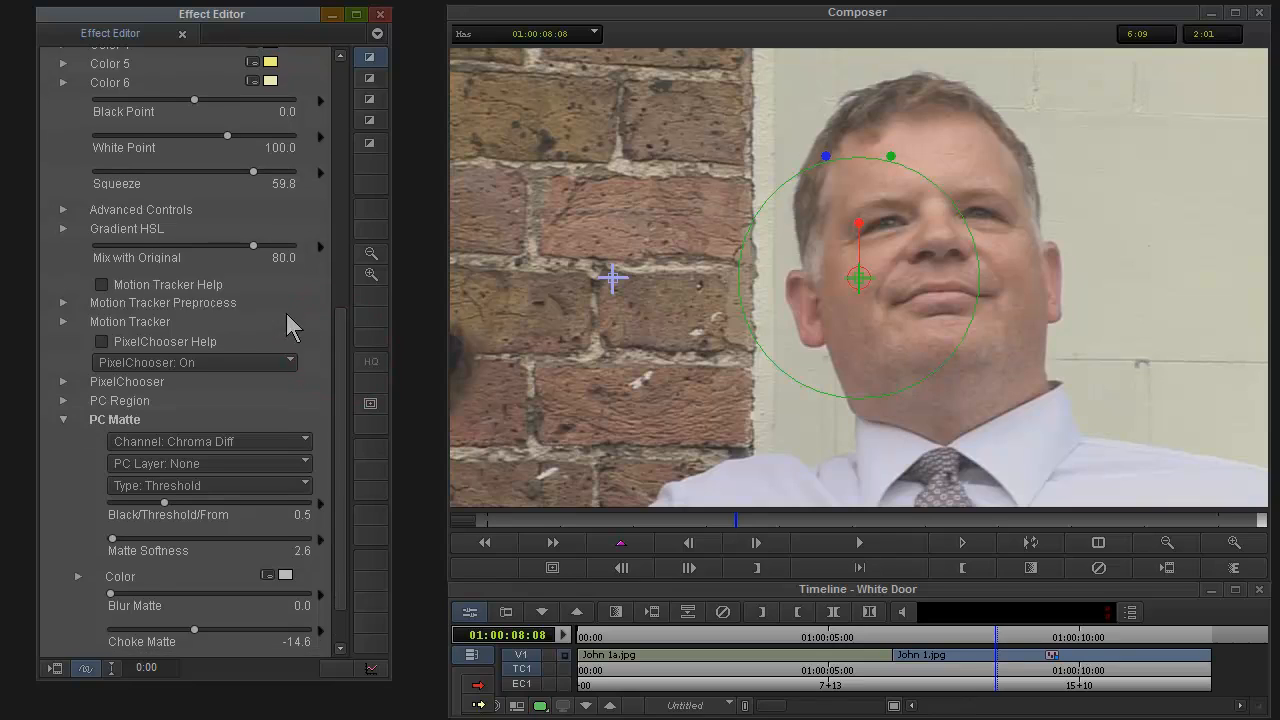
click(255, 245)
drag(254, 245, 194, 258)
drag(254, 245, 57, 250)
Switch the PixelChooser off to see the tint on the whole frame, and set it back to On
click(165, 362)
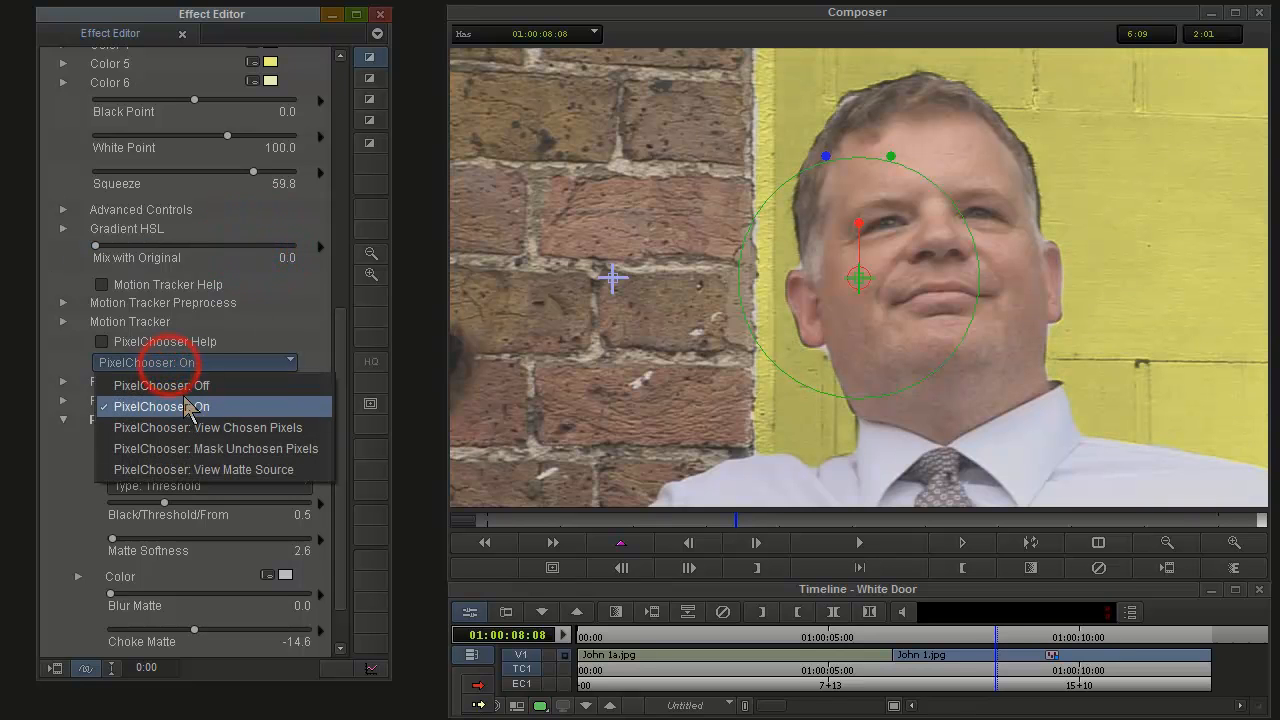
click(163, 386)
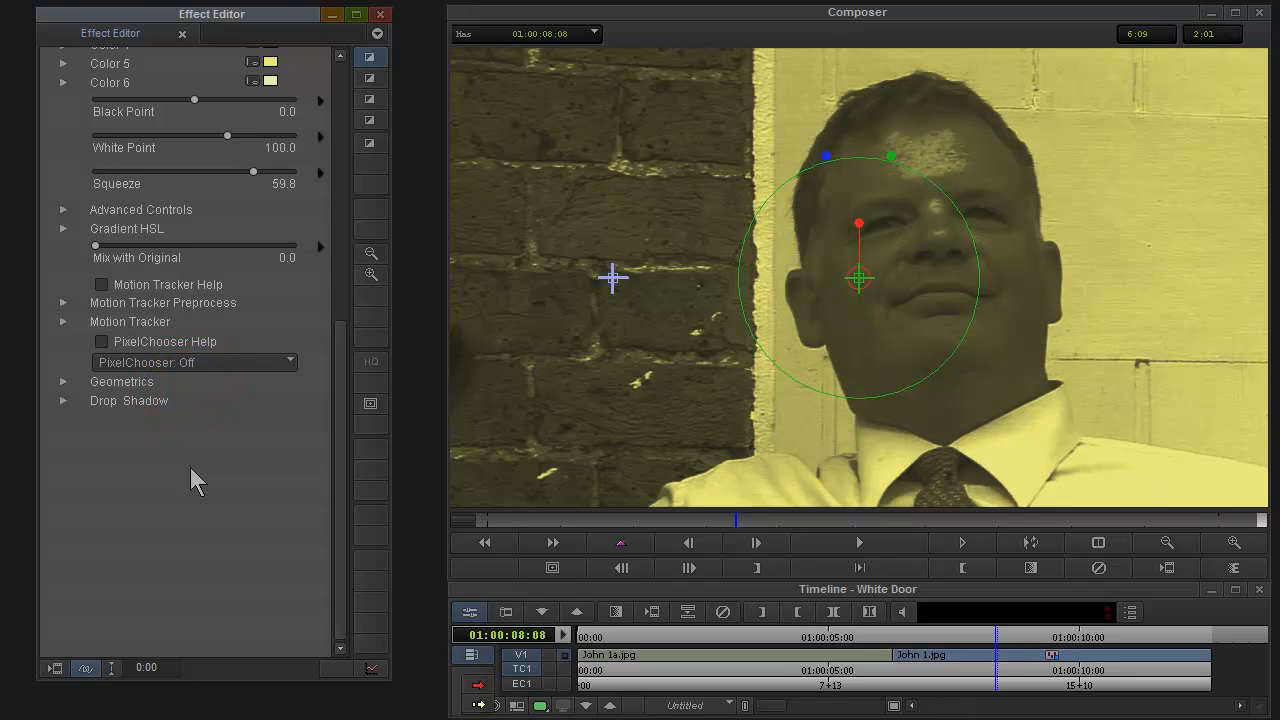
click(166, 363)
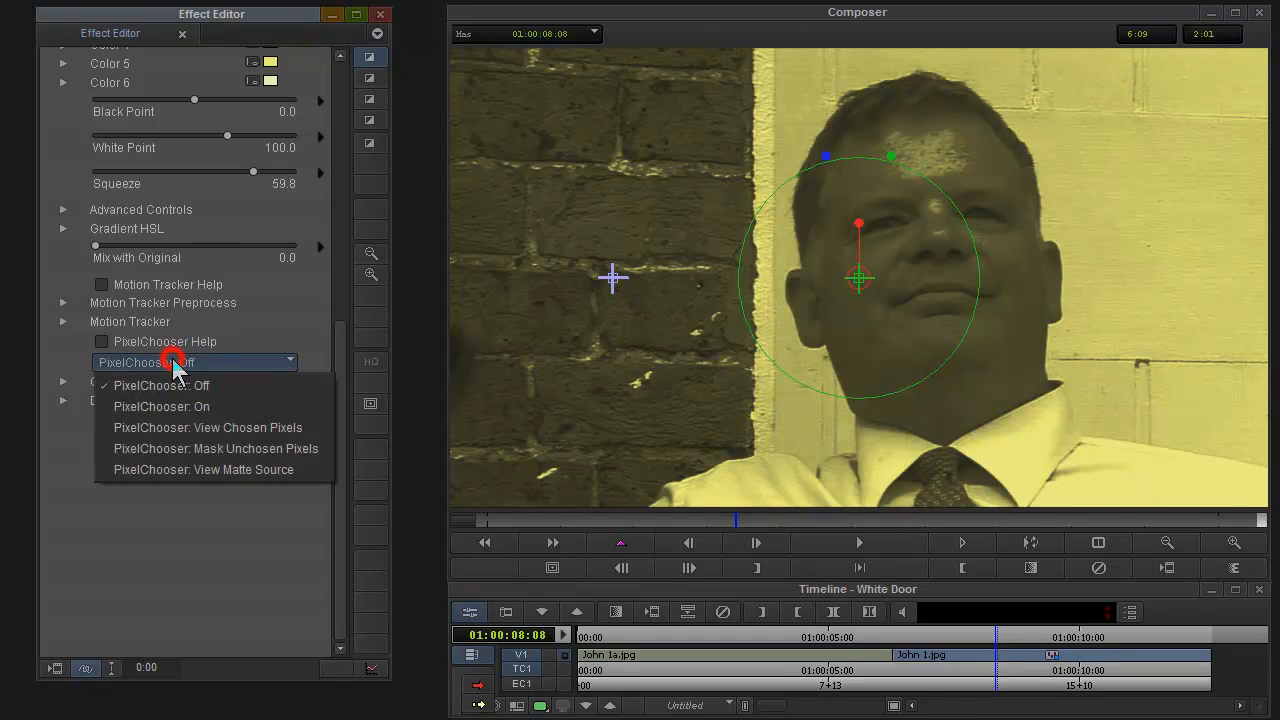
click(186, 408)
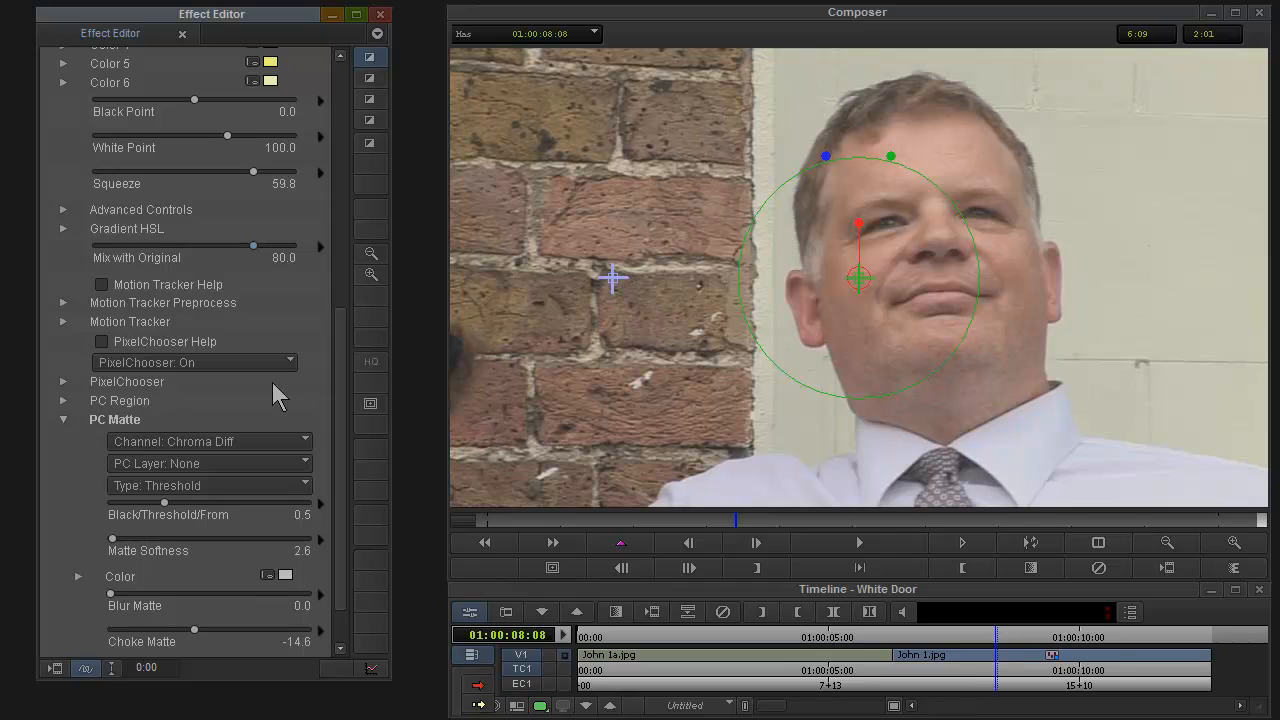
Inspect the PixelChooser matte with View Chosen Pixels and Mask Unchosen Pixels, and return the PixelChooser to On
drag(341, 353, 343, 421)
click(232, 305)
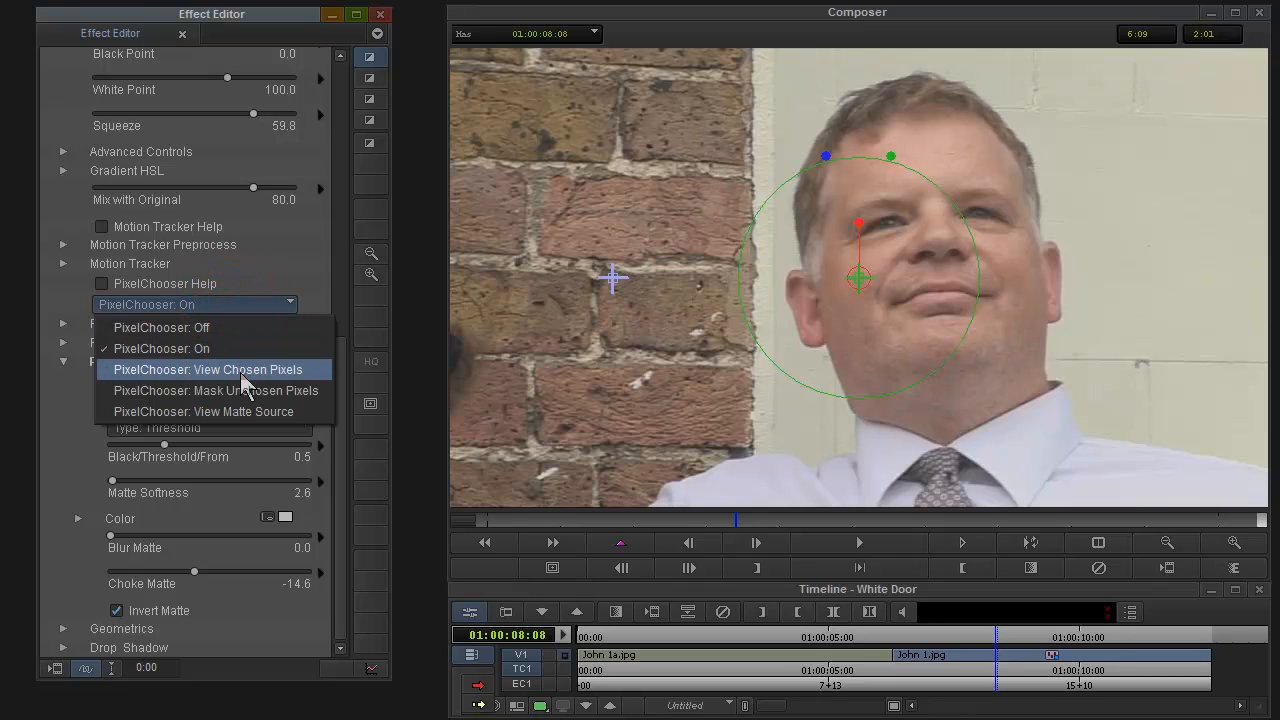
click(241, 371)
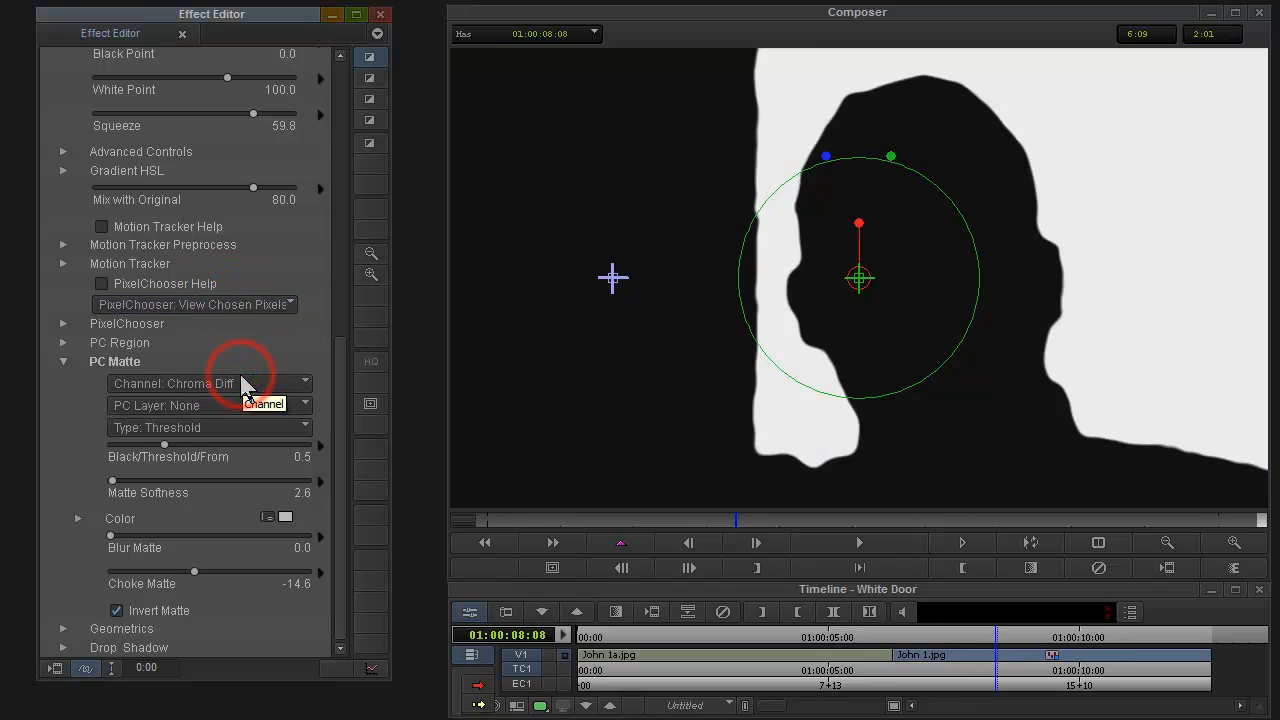
click(220, 306)
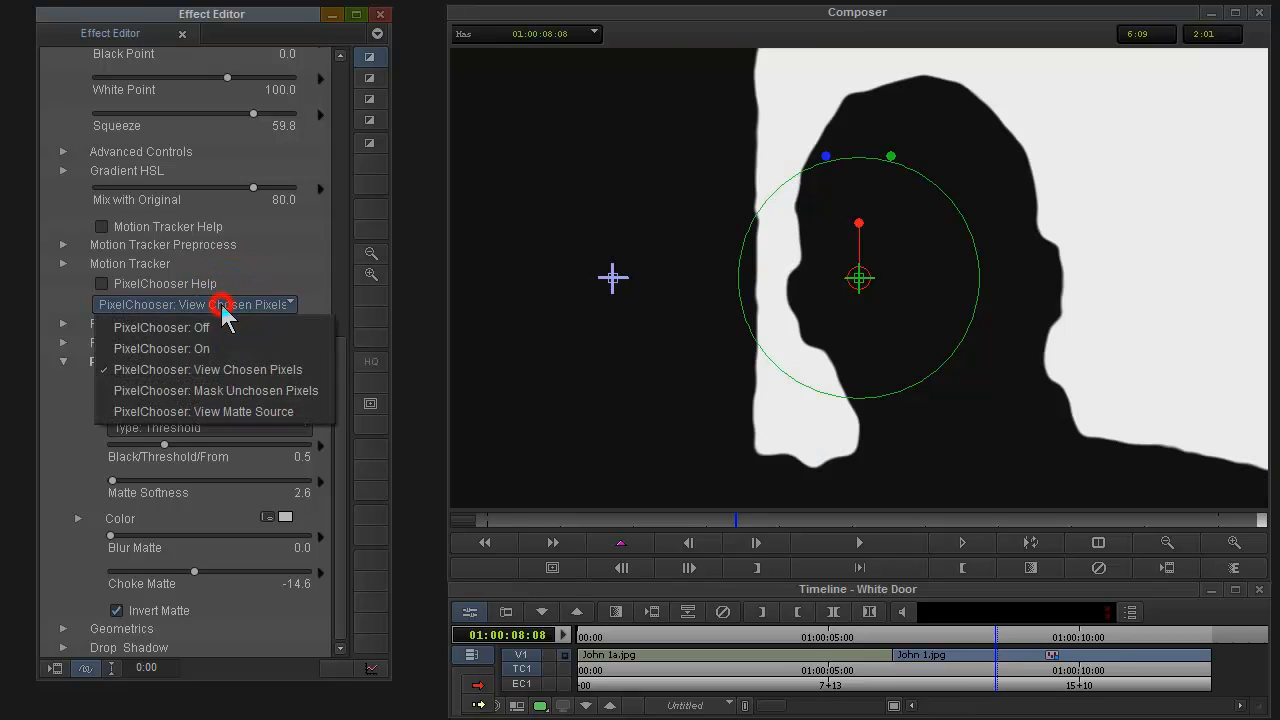
click(232, 391)
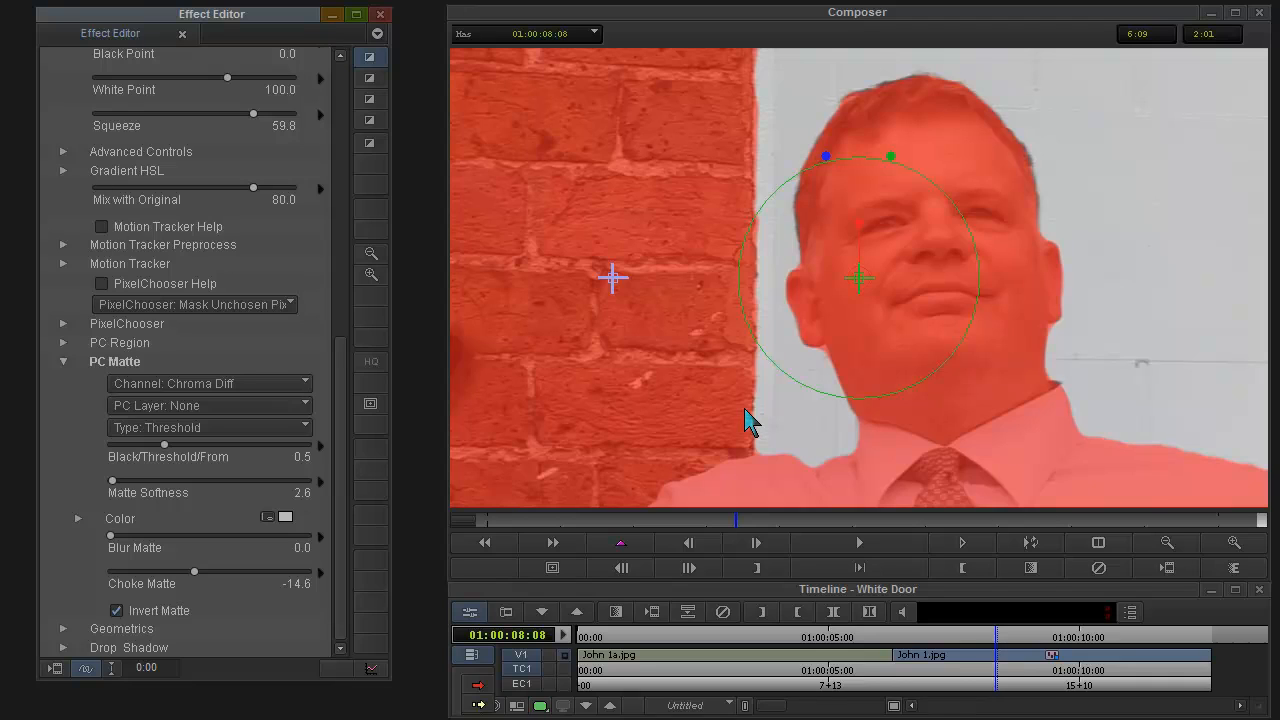
click(210, 304)
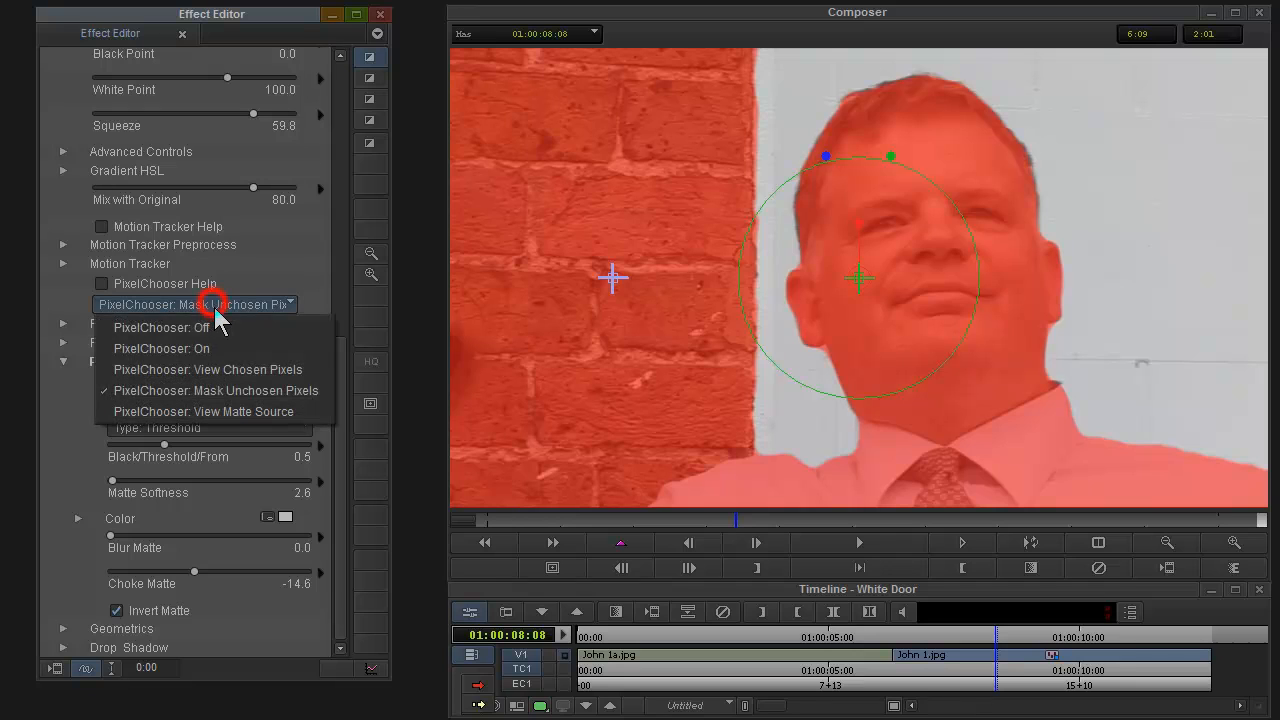
click(218, 346)
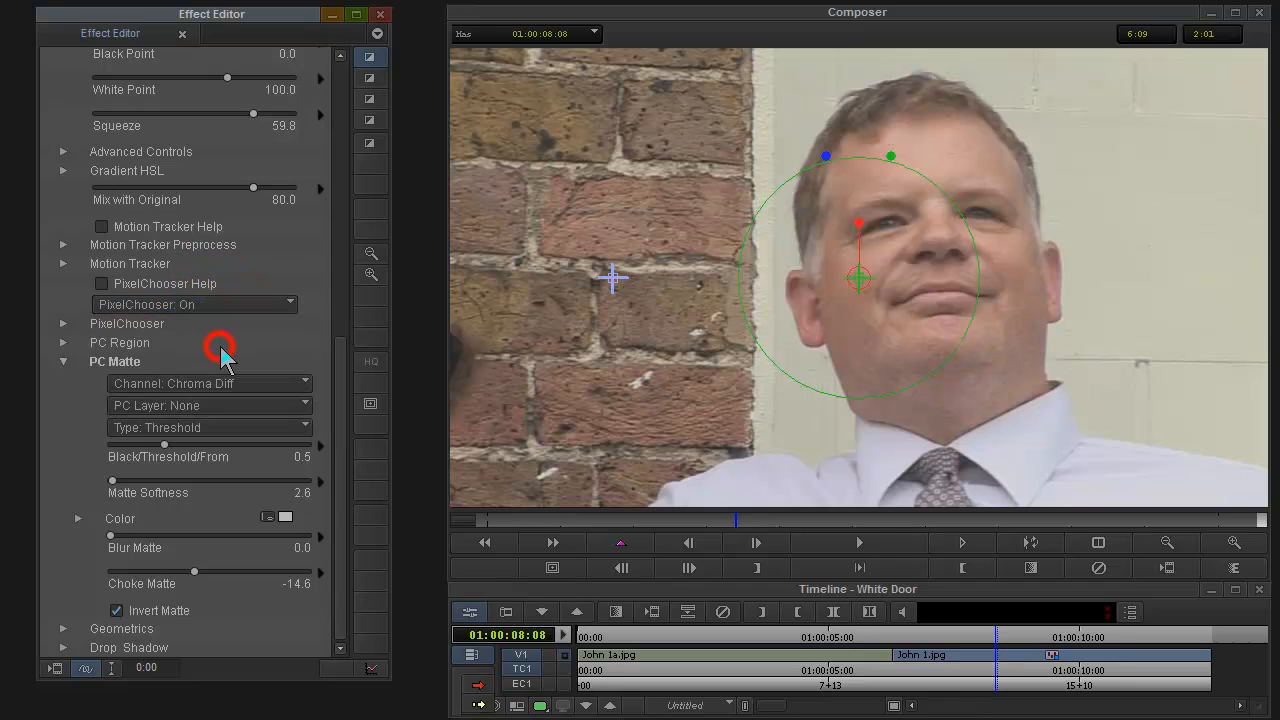
Apply the saved effect BCC Colorize John 1a to the John 1a.jpg clip and check a frame of the result
click(1062, 685)
click(1030, 685)
click(1002, 686)
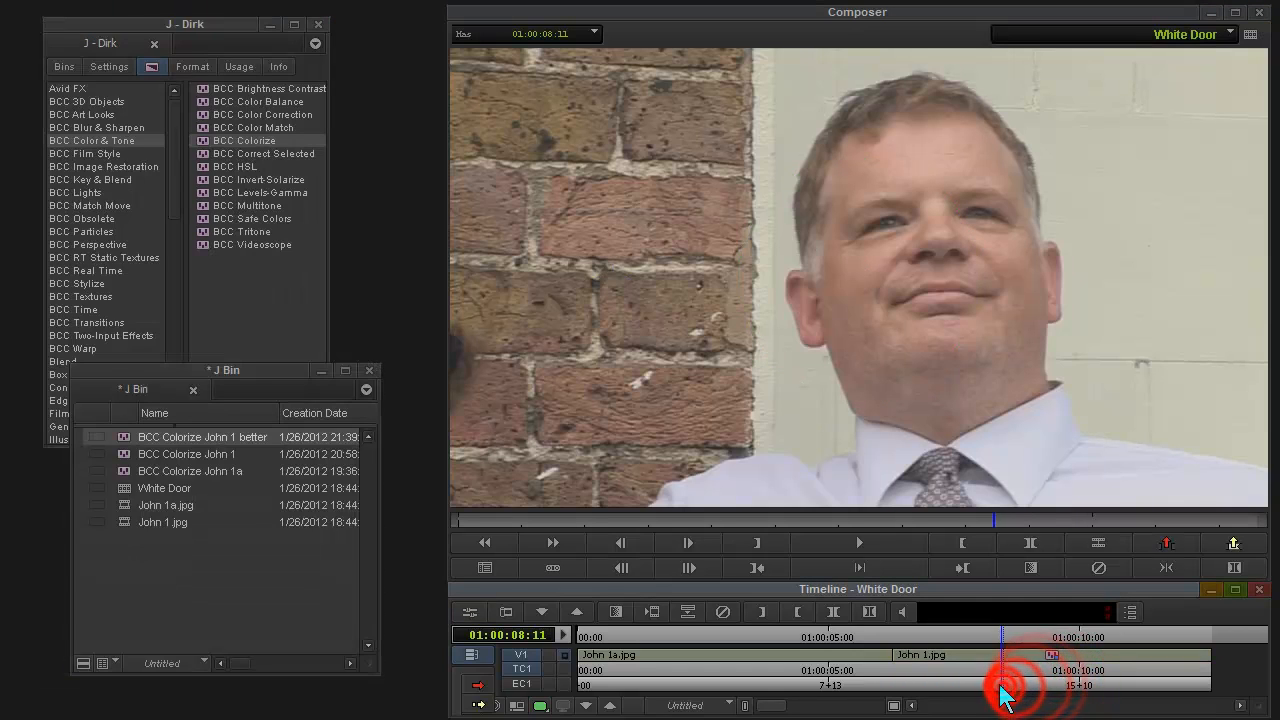
drag(788, 686, 718, 686)
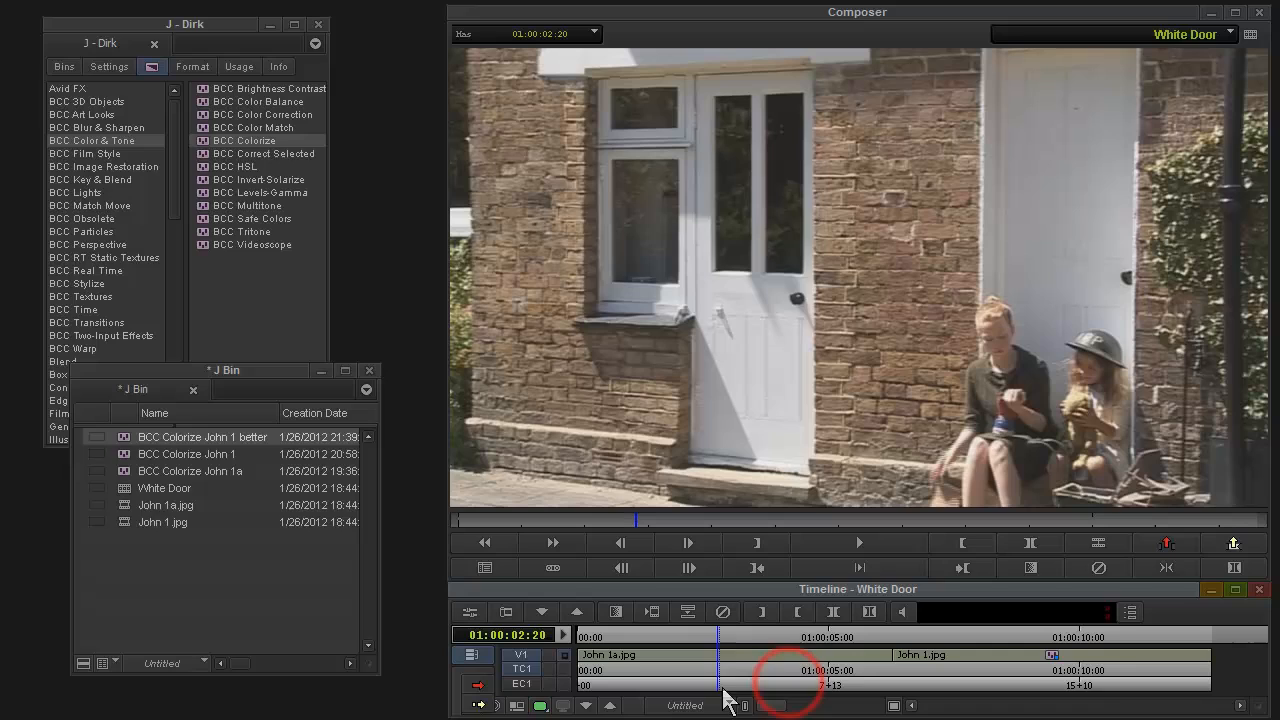
click(124, 471)
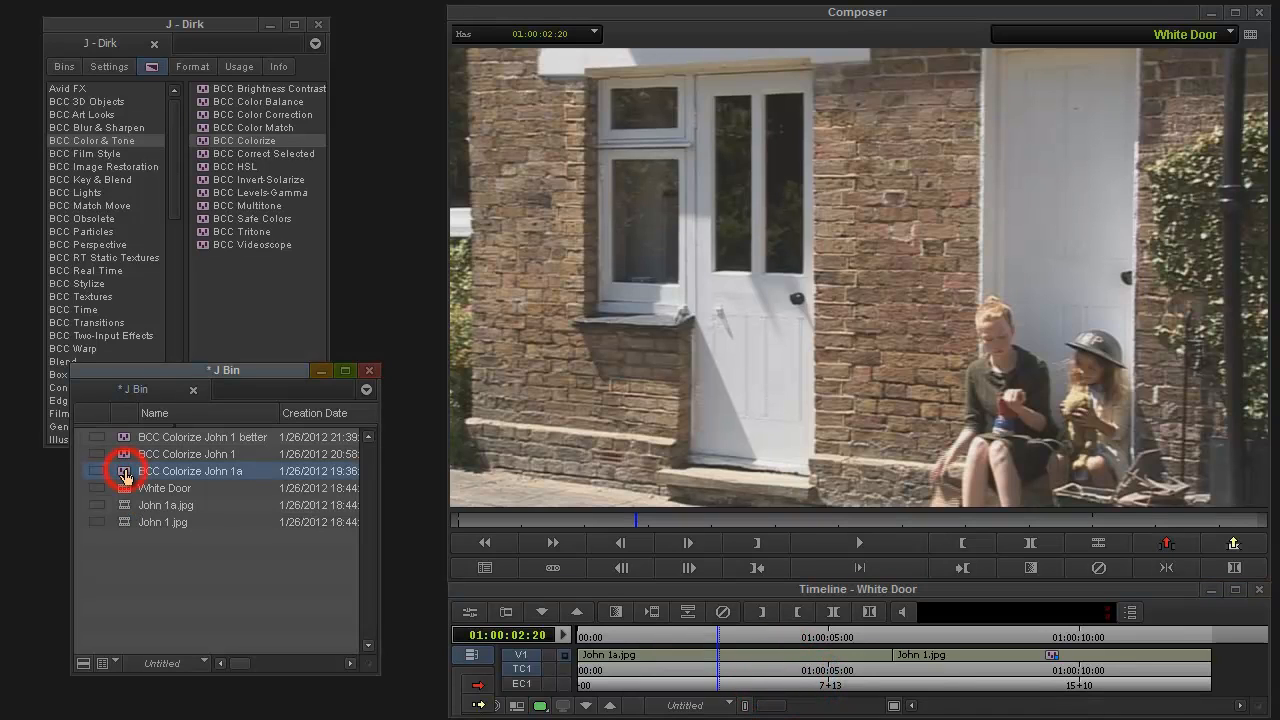
drag(125, 477, 652, 658)
drag(672, 662, 674, 663)
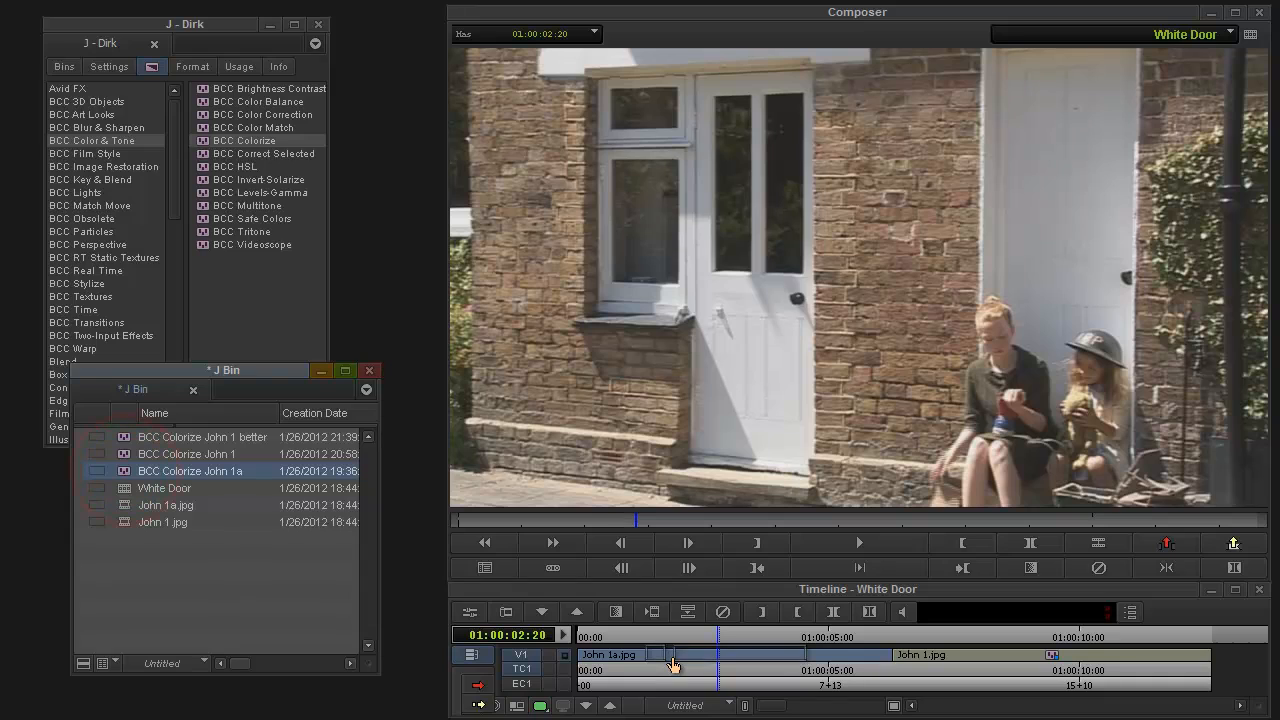
click(746, 688)
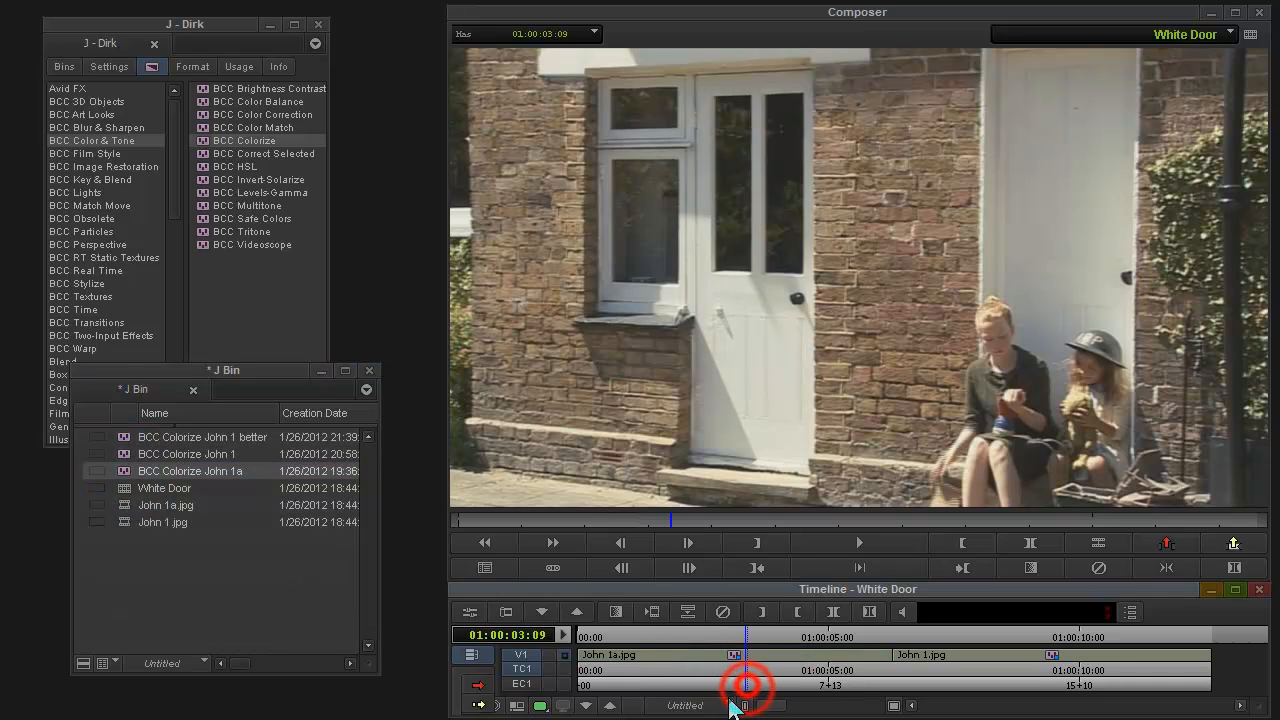
Open the John 1a.jpg clip's Colorize settings and toggle Bypass repeatedly to compare the frame with and without the tint
click(470, 611)
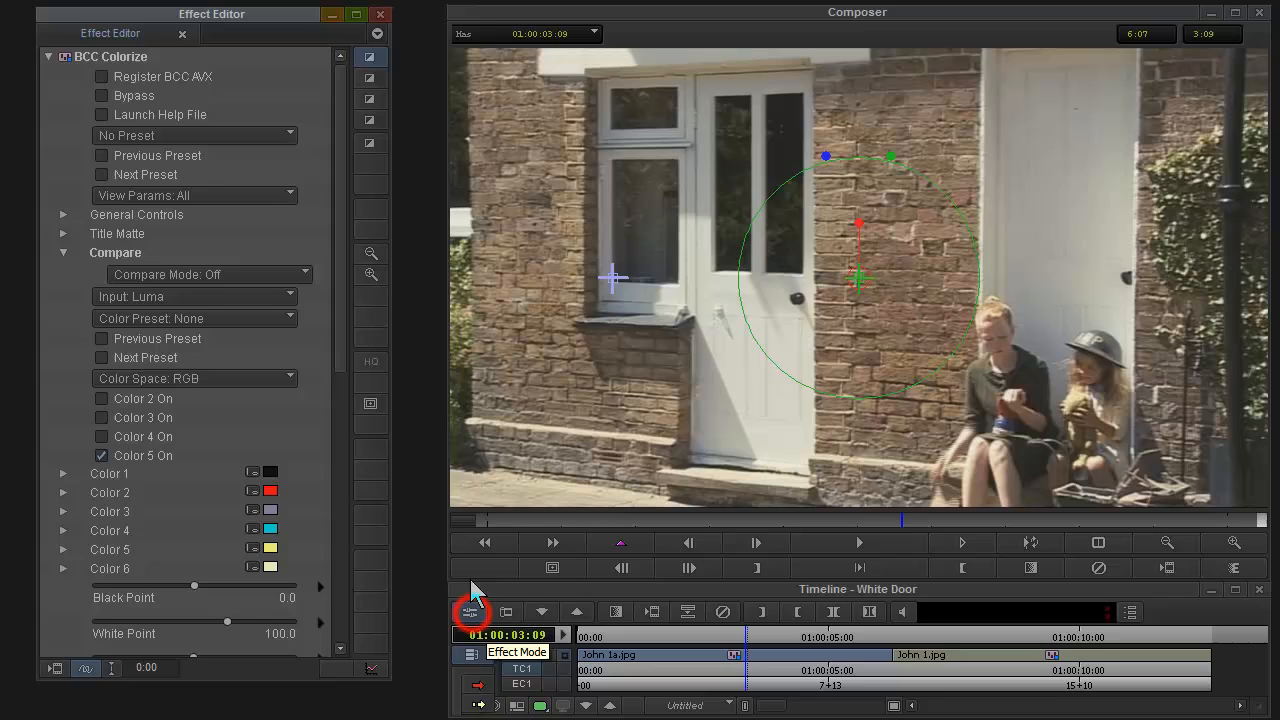
click(101, 96)
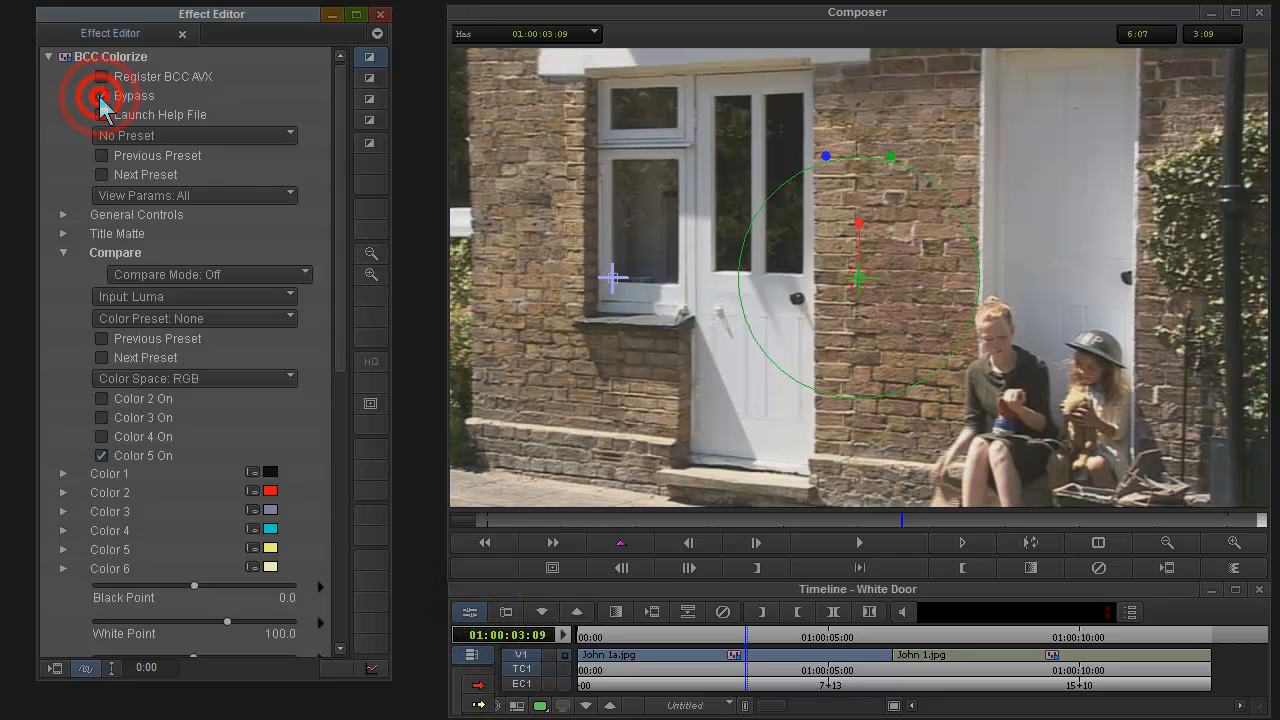
click(101, 97)
click(101, 97)
click(101, 97)
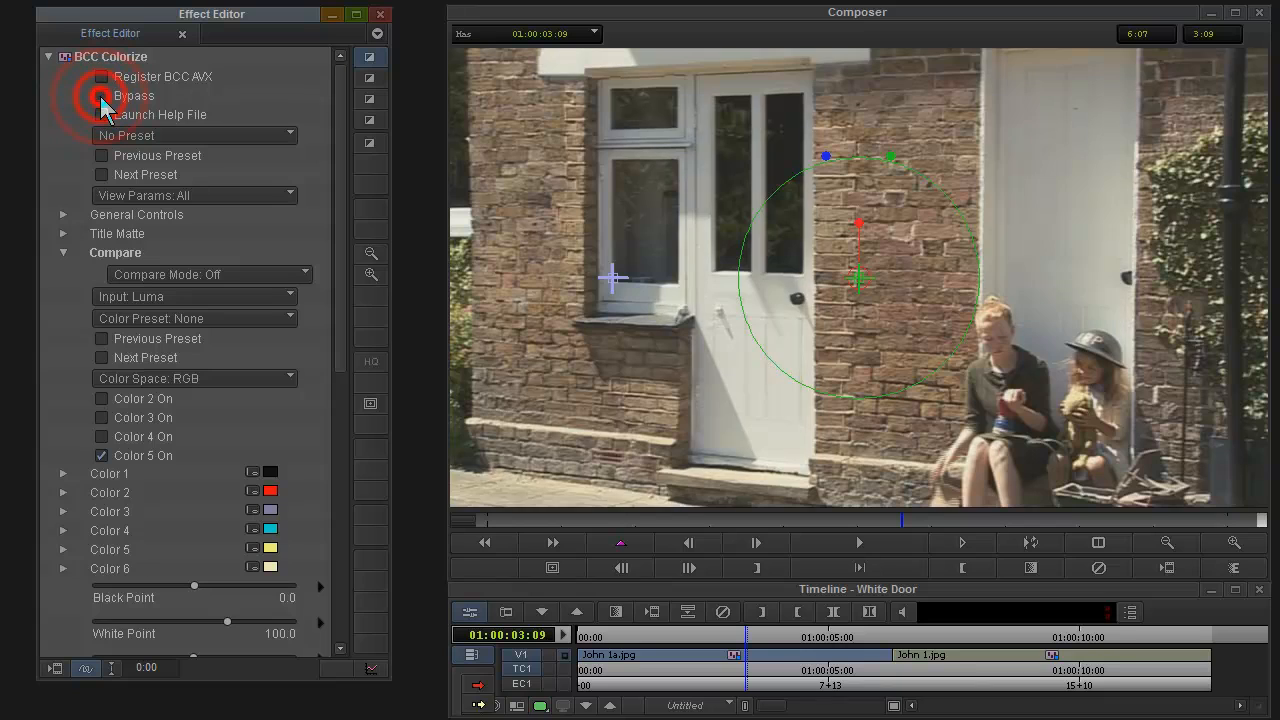
click(101, 97)
click(101, 97)
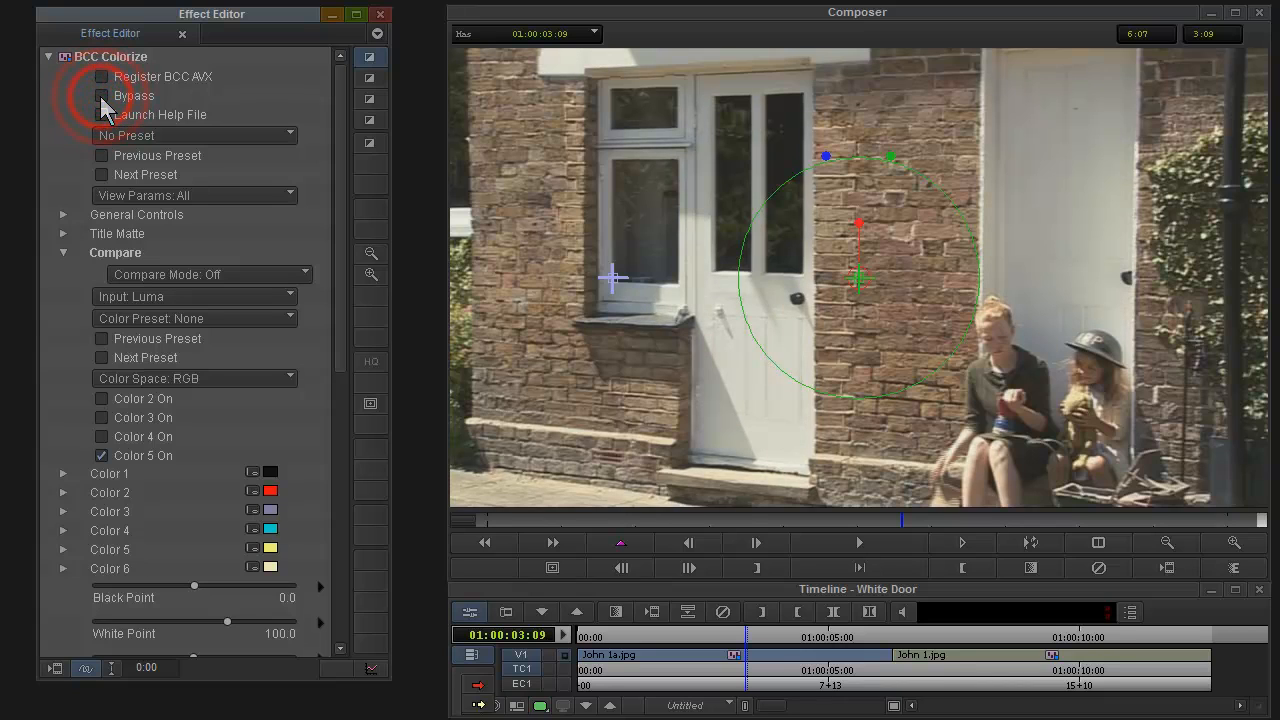
Compare original and tinted doors using Compare Mode: Compare, moving the Wipe/Slide line across the frame, and return Compare Mode to Off
click(165, 282)
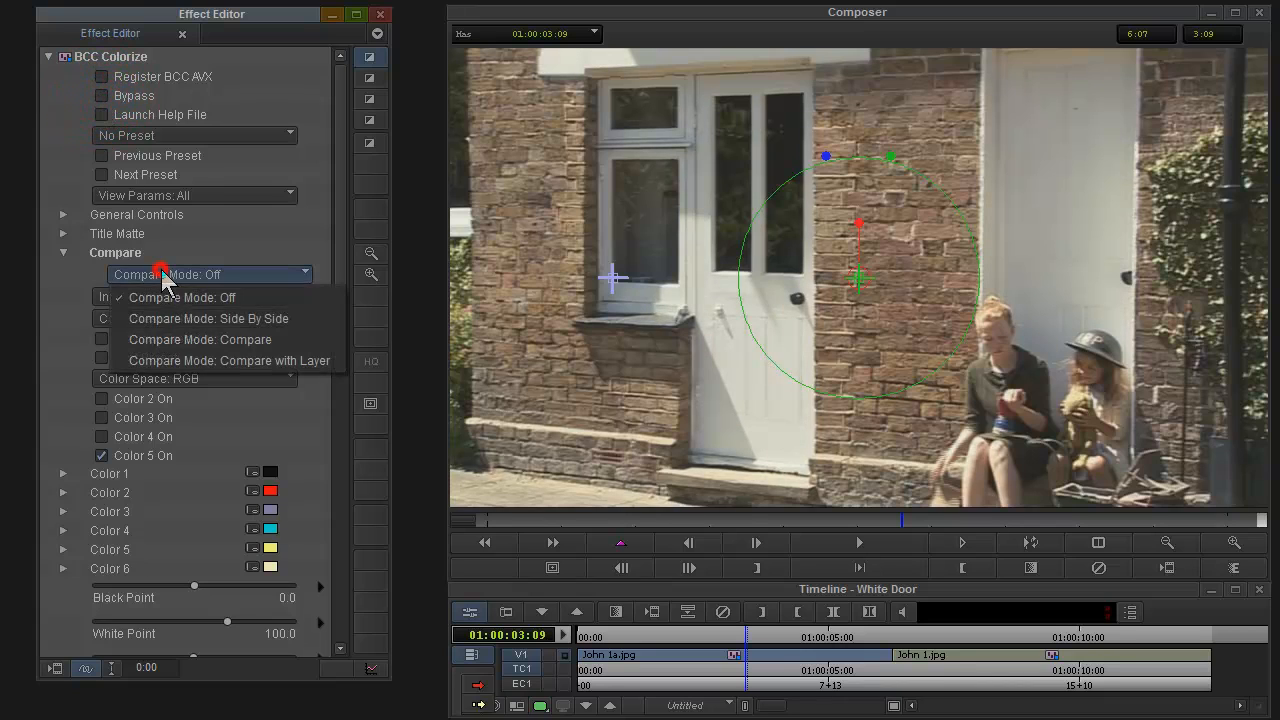
click(182, 335)
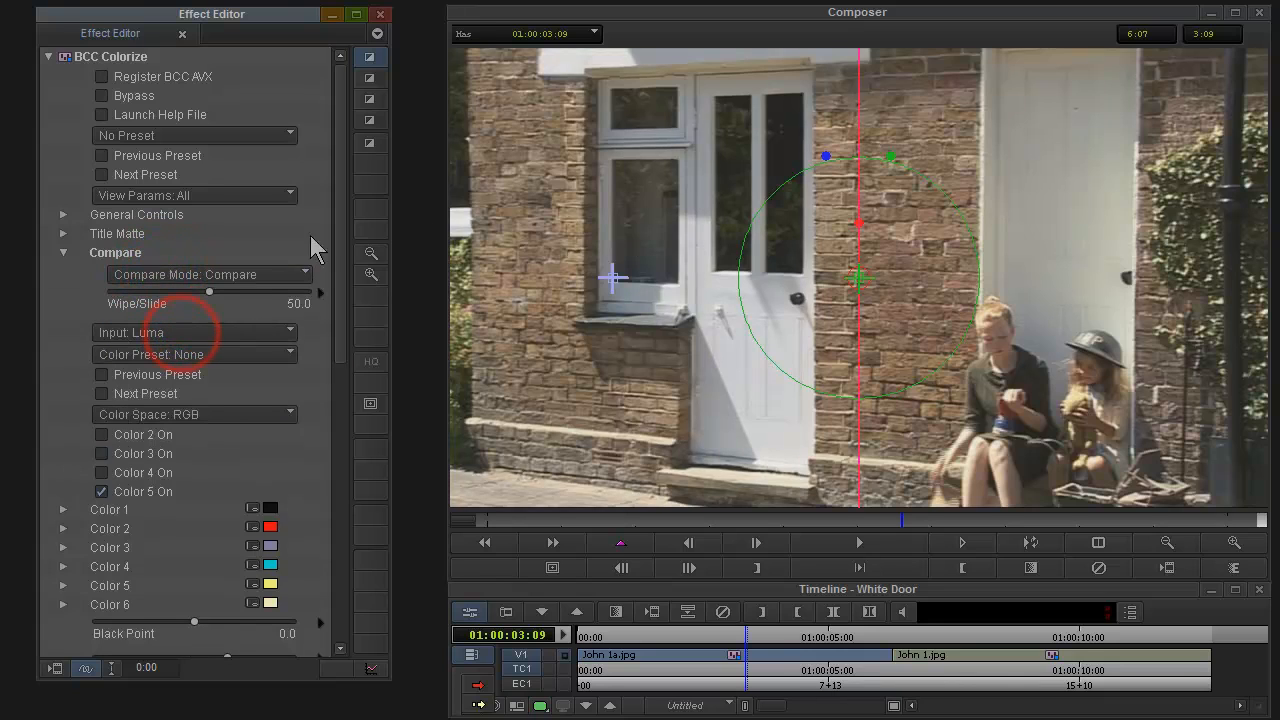
drag(210, 292, 174, 290)
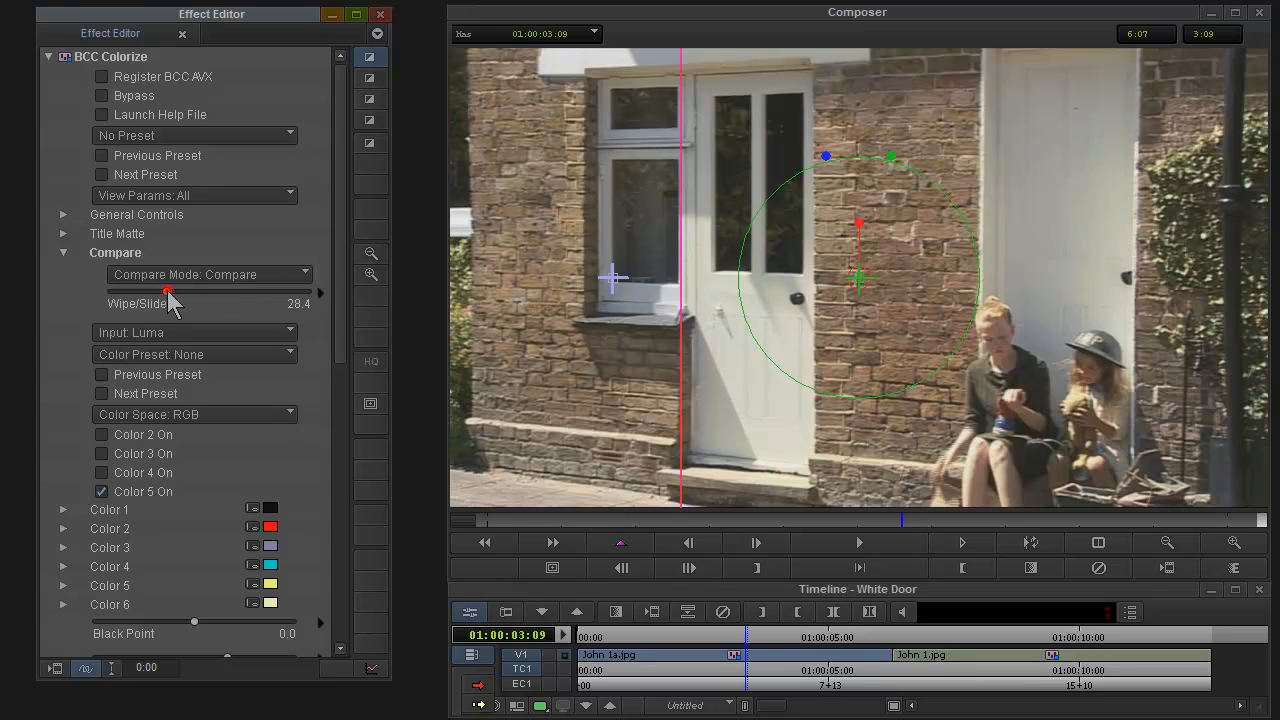
drag(168, 291, 220, 301)
click(215, 275)
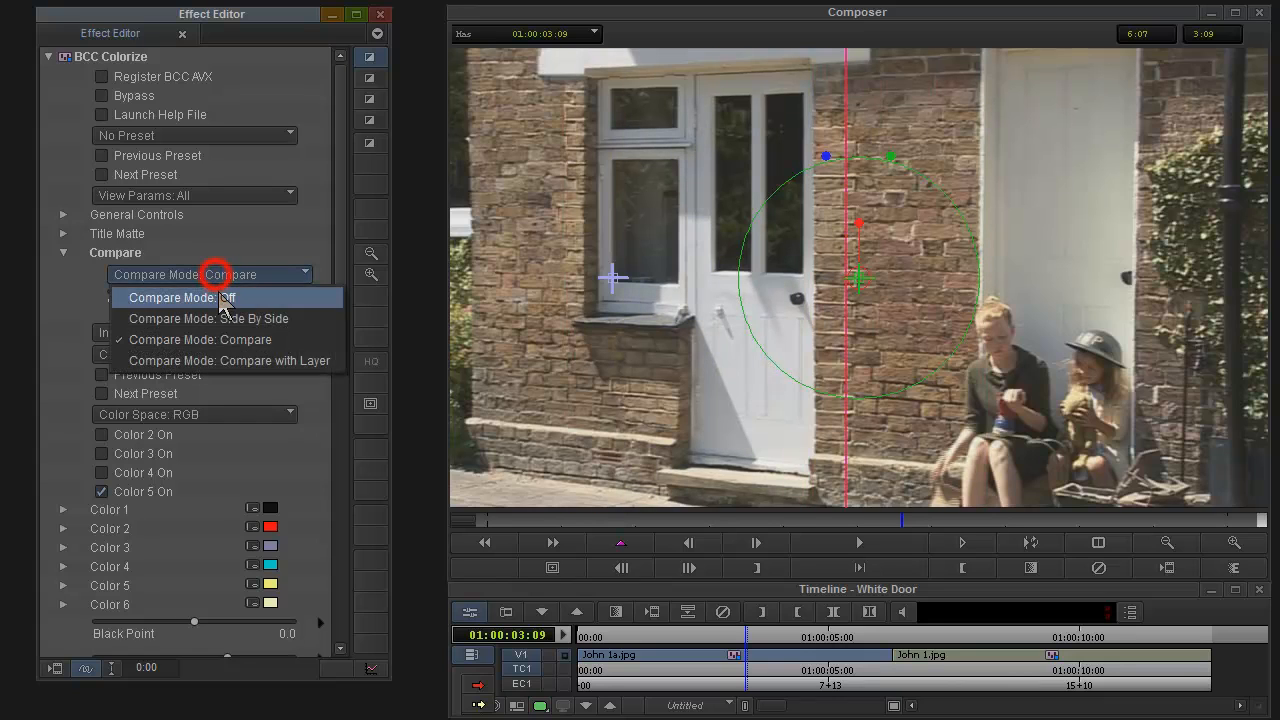
click(222, 298)
Try PC Matte levels of Black 125.3 and White 142.3 with Mask Unchosen Pixels shown, and undo these changes back to PixelChooser: On
drag(337, 275, 326, 540)
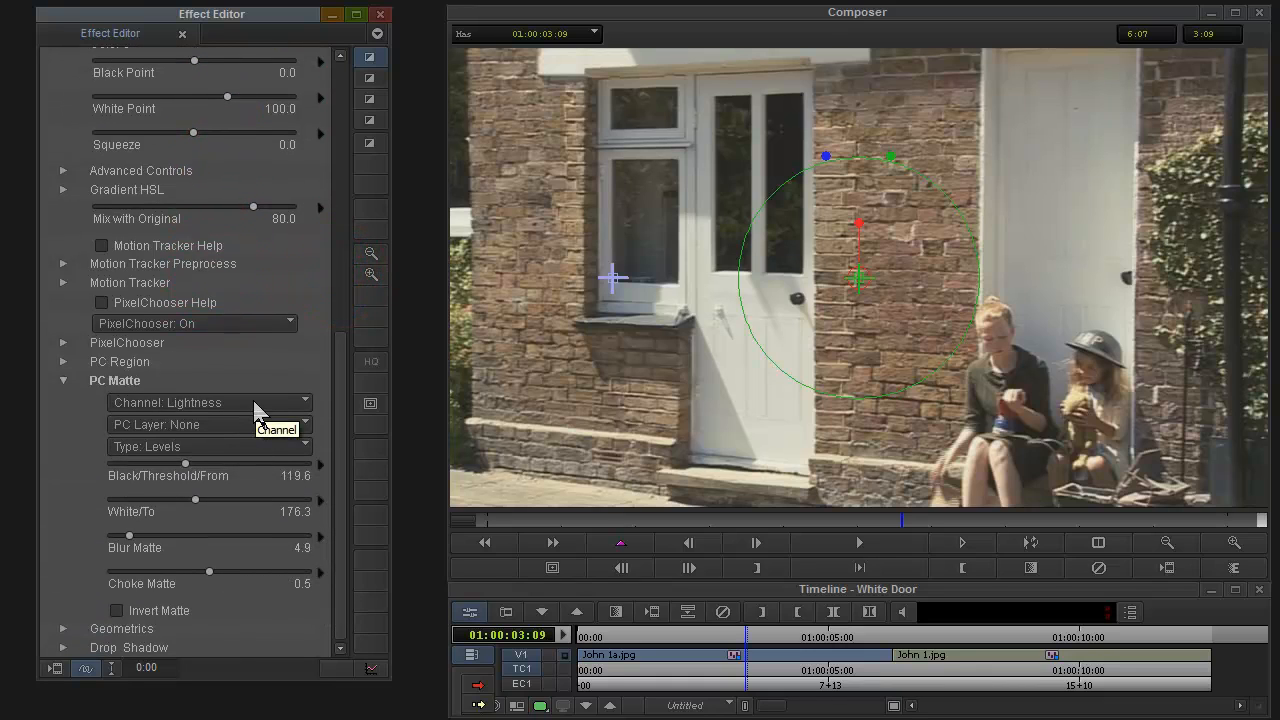
click(223, 321)
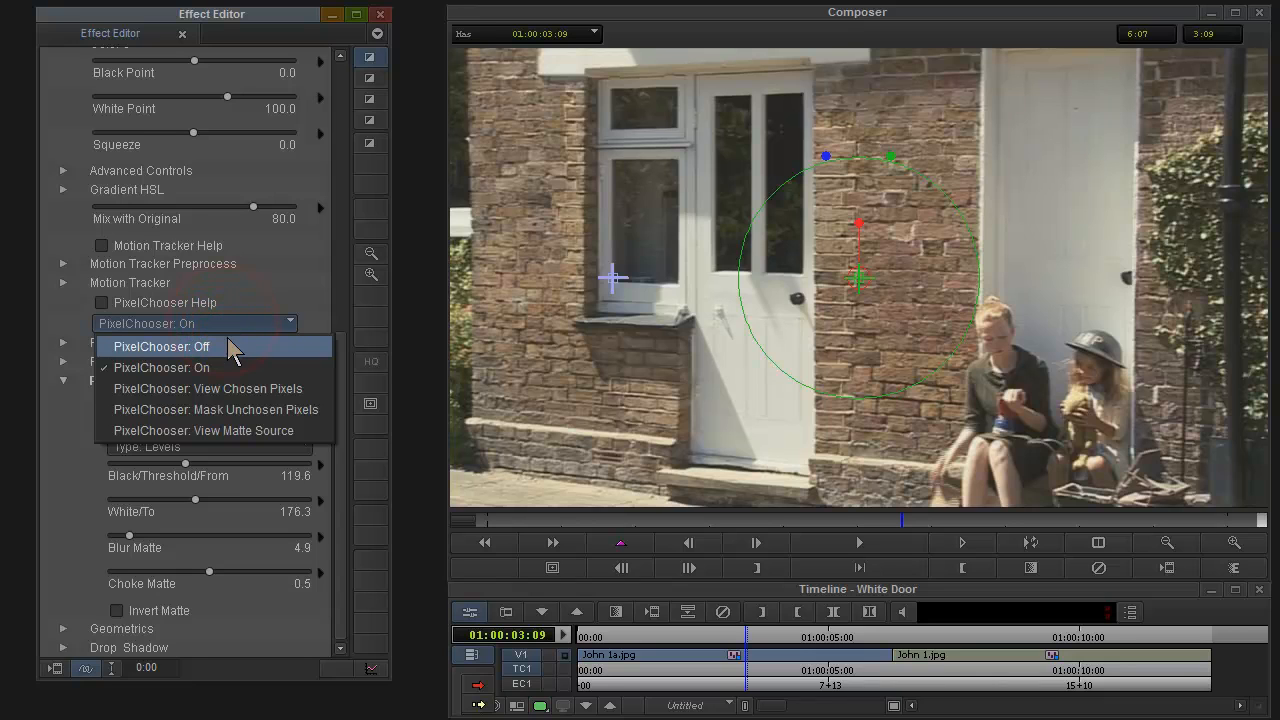
click(236, 409)
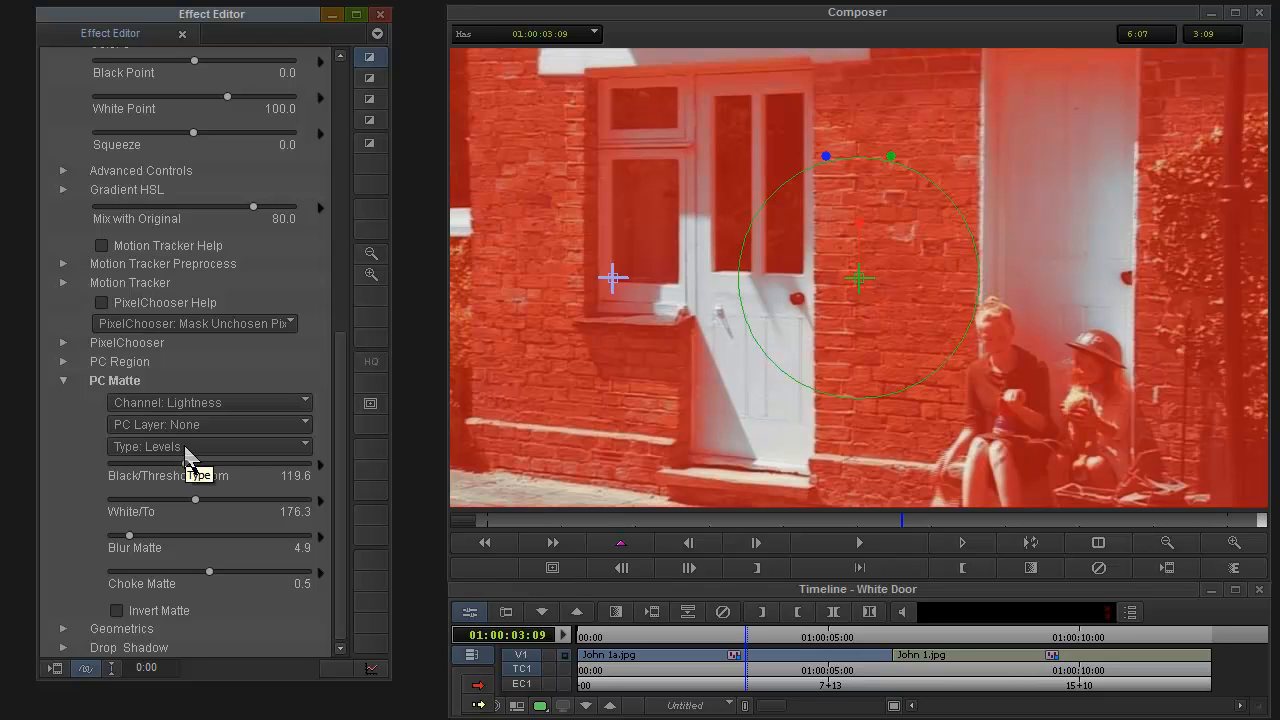
drag(186, 466, 188, 495)
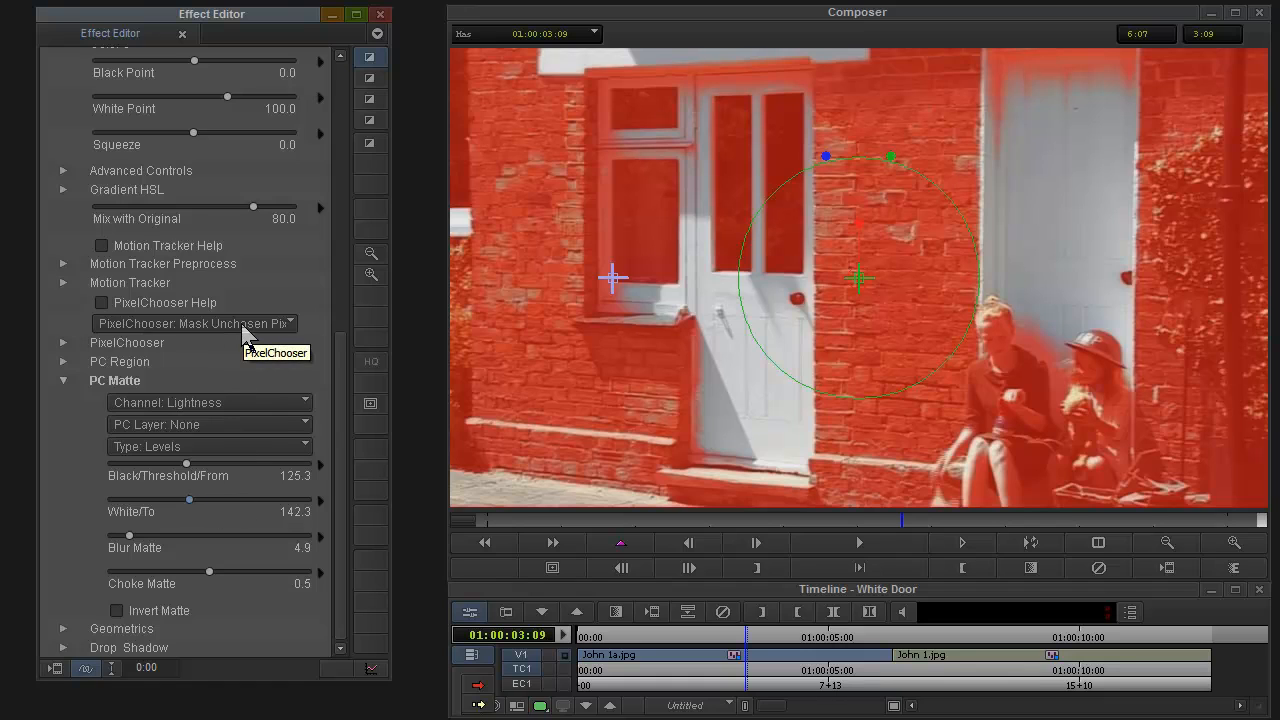
key(ctrl+z)
key(ctrl+z)
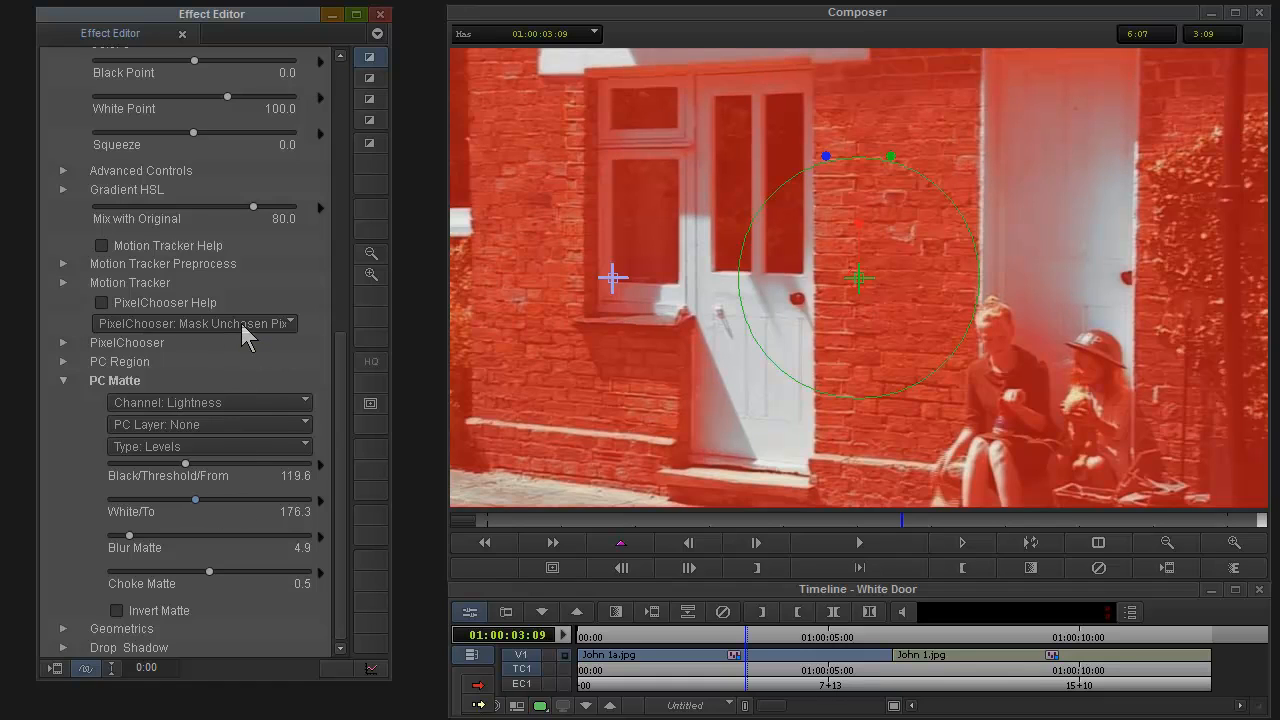
key(ctrl+z)
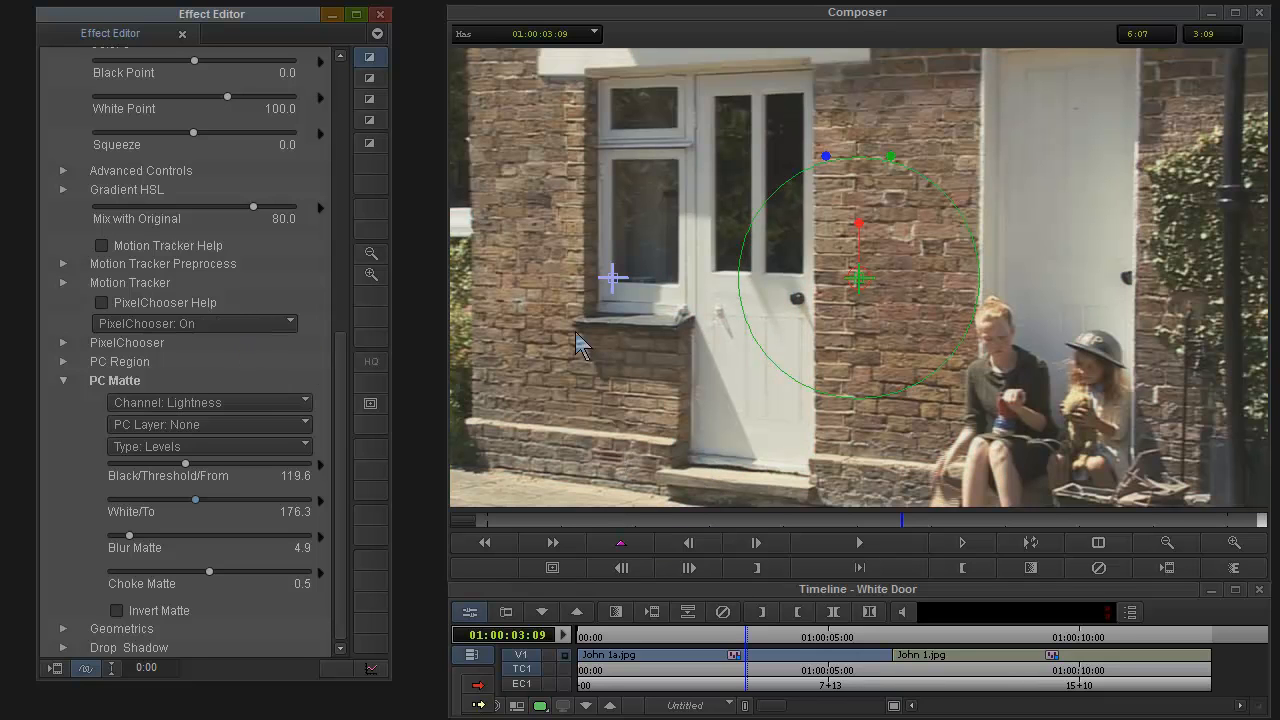
Recheck the door tint against the untreated frame by switching Bypass on and off, leaving it off
drag(342, 387, 340, 30)
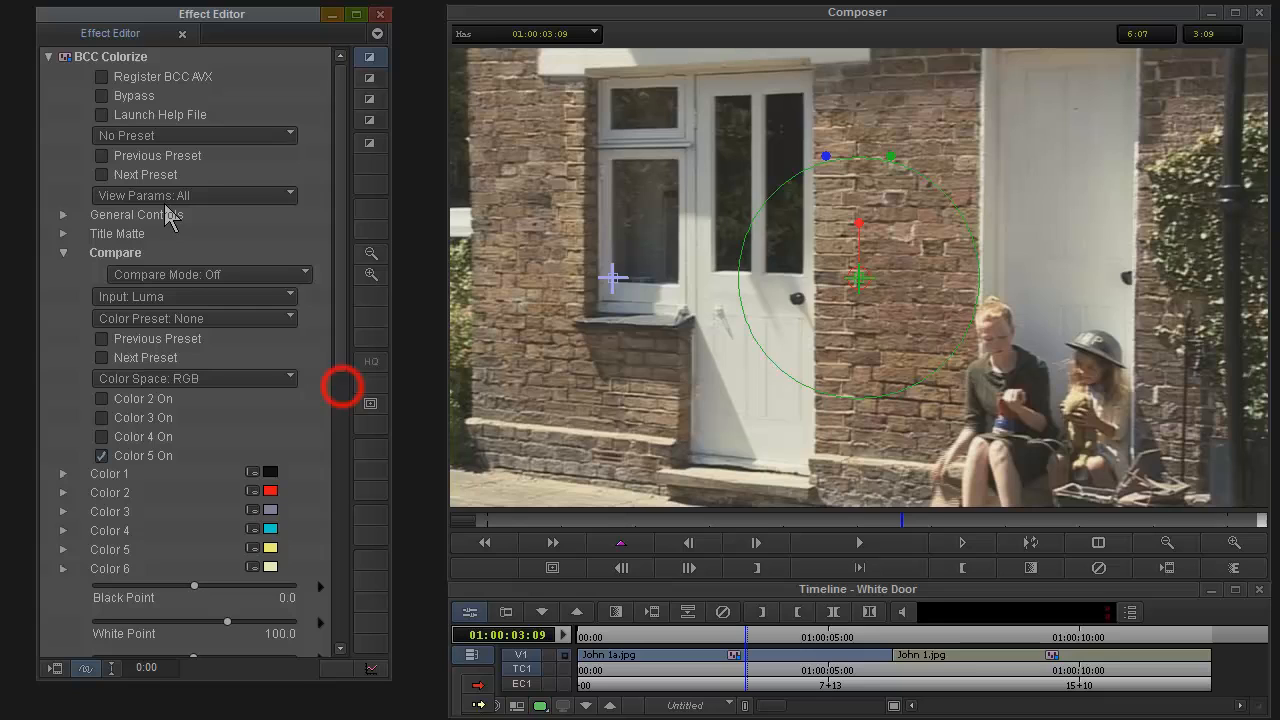
click(99, 97)
click(99, 97)
click(99, 97)
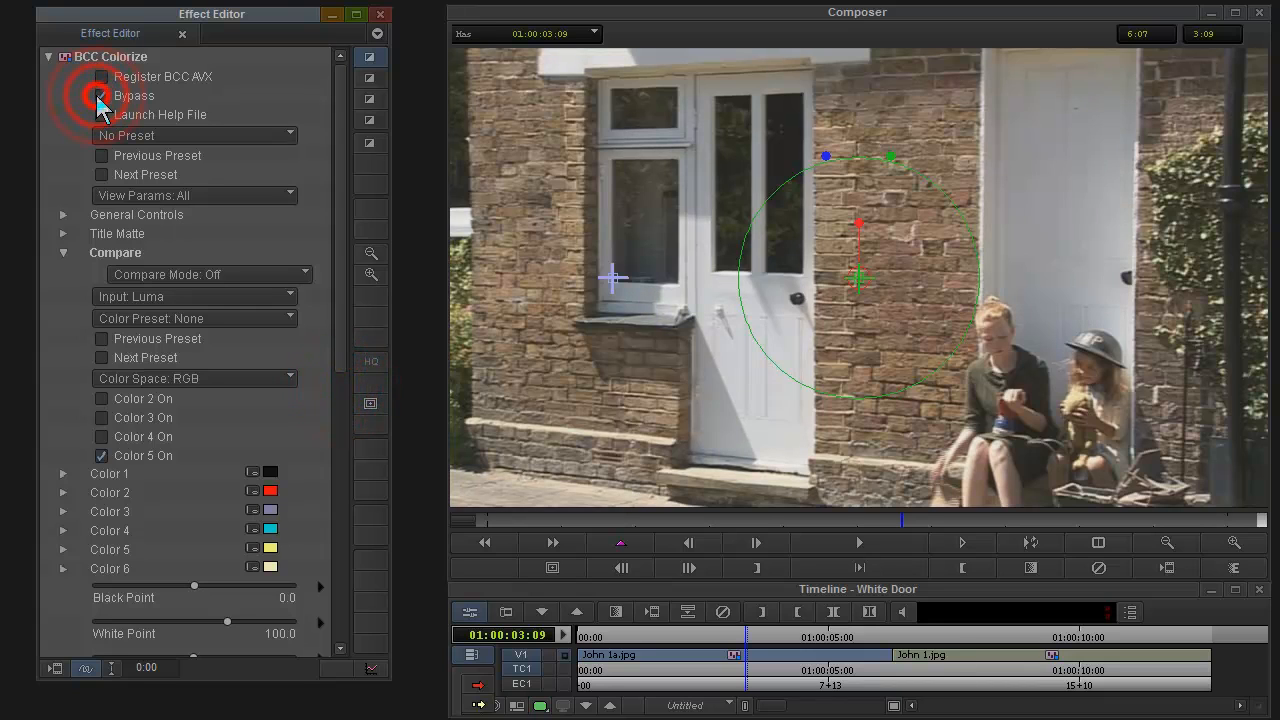
click(99, 97)
click(99, 97)
click(99, 97)
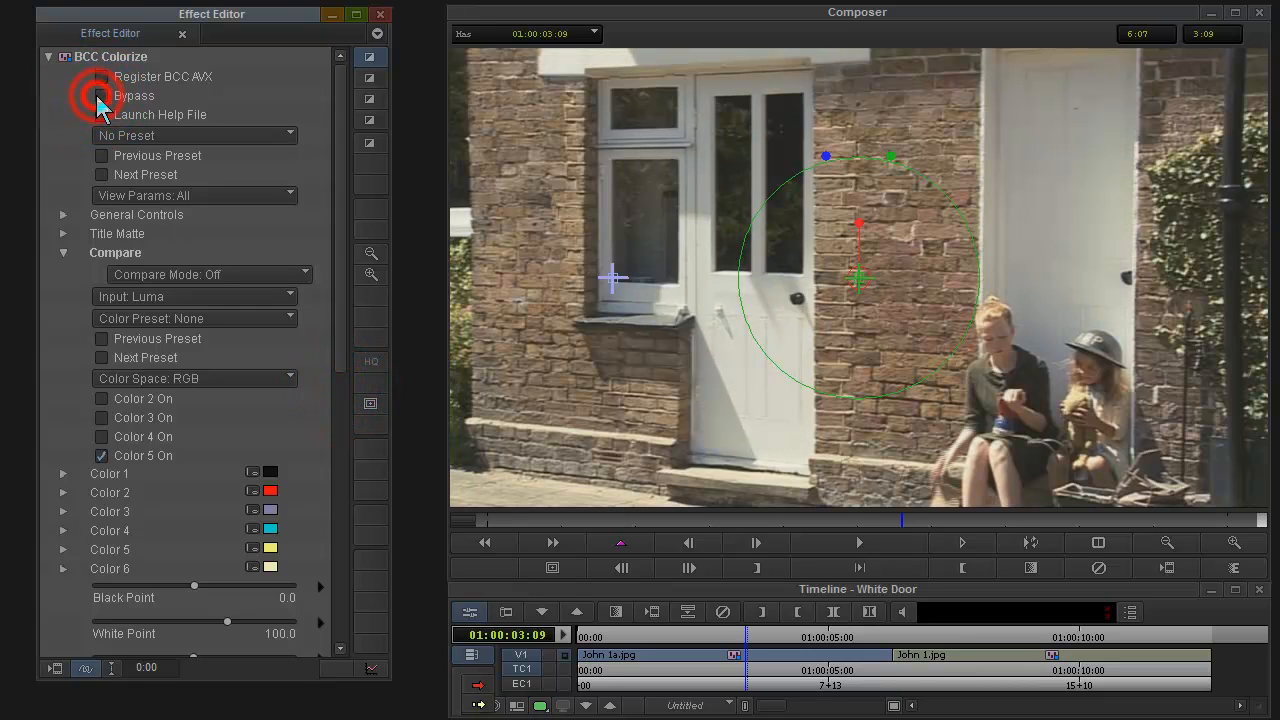
Remove the existing effect from the John 1.jpg clip and apply a fresh BCC Colorize to it
click(1046, 680)
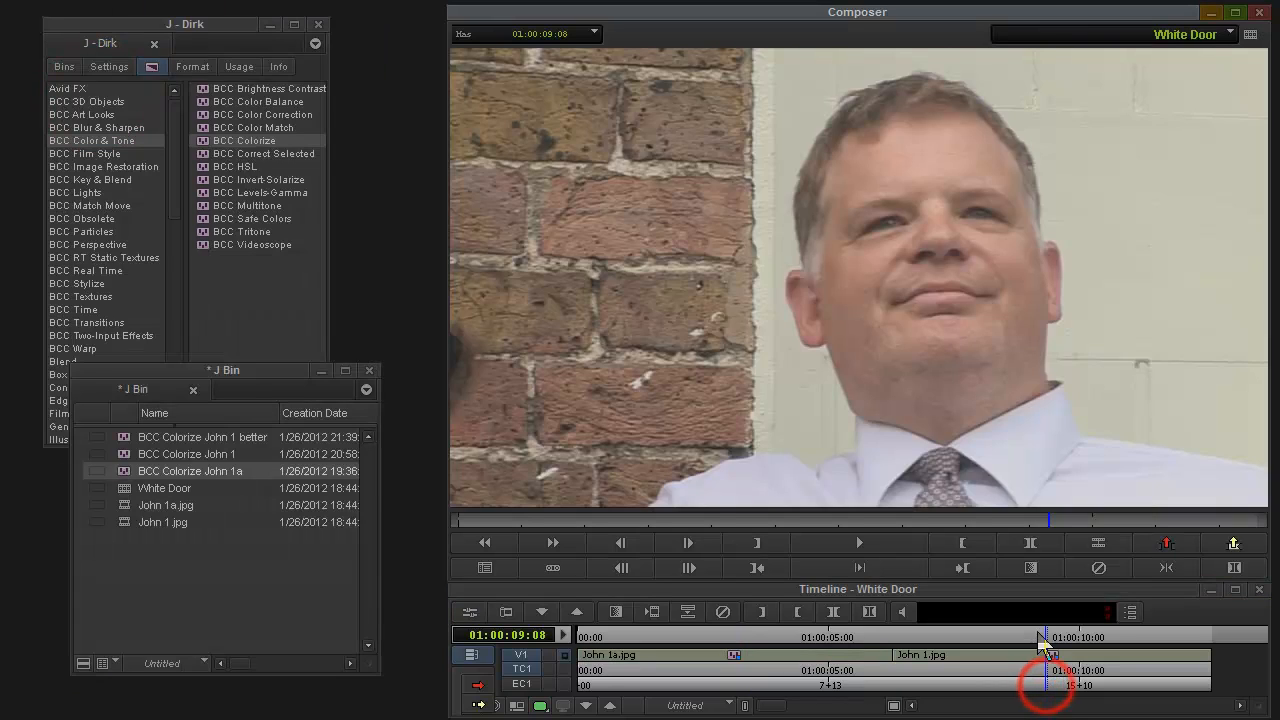
click(1099, 568)
click(1064, 681)
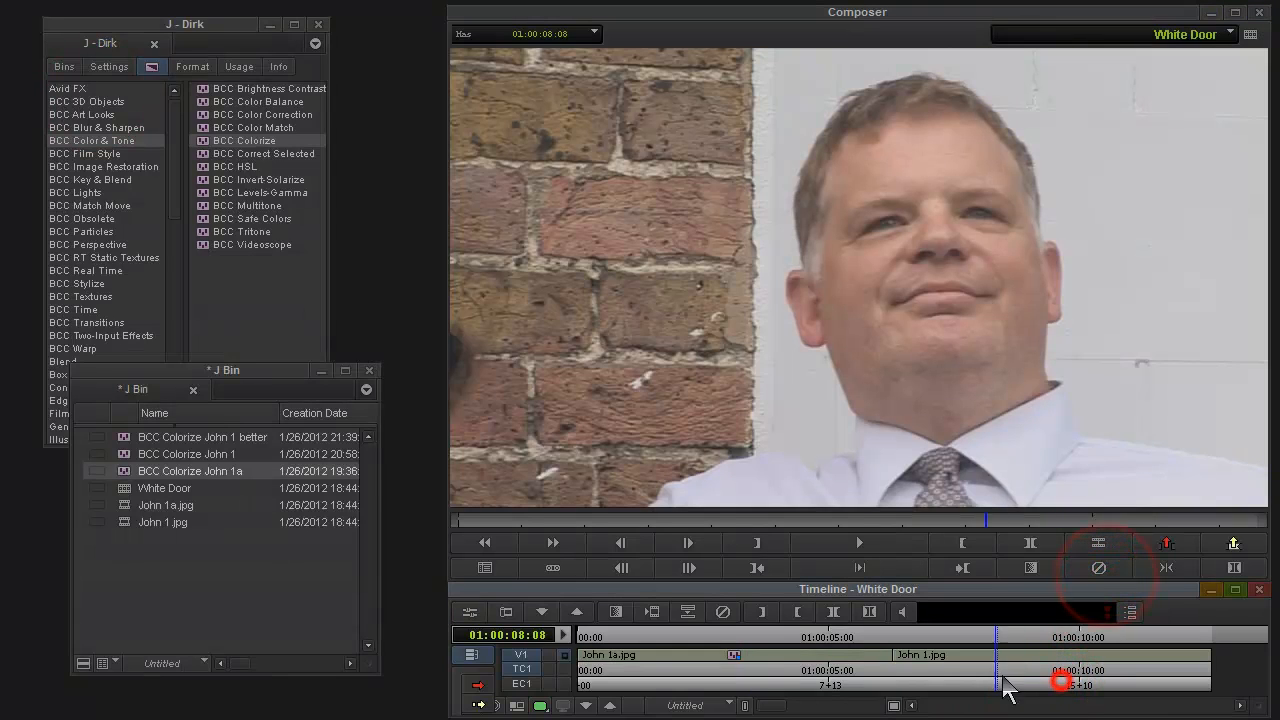
click(205, 140)
drag(1037, 647, 1041, 657)
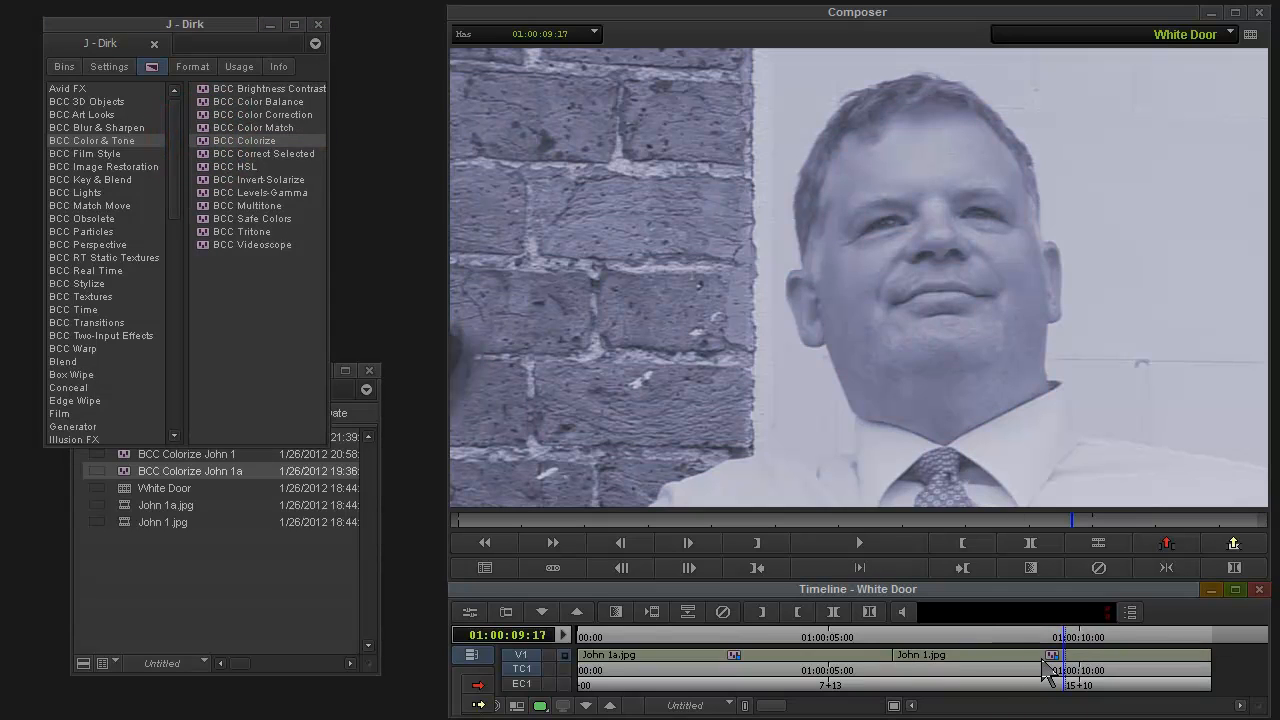
Open the new Colorize effect's settings on John 1.jpg and set Color 6 to a pale cream yellow
click(470, 611)
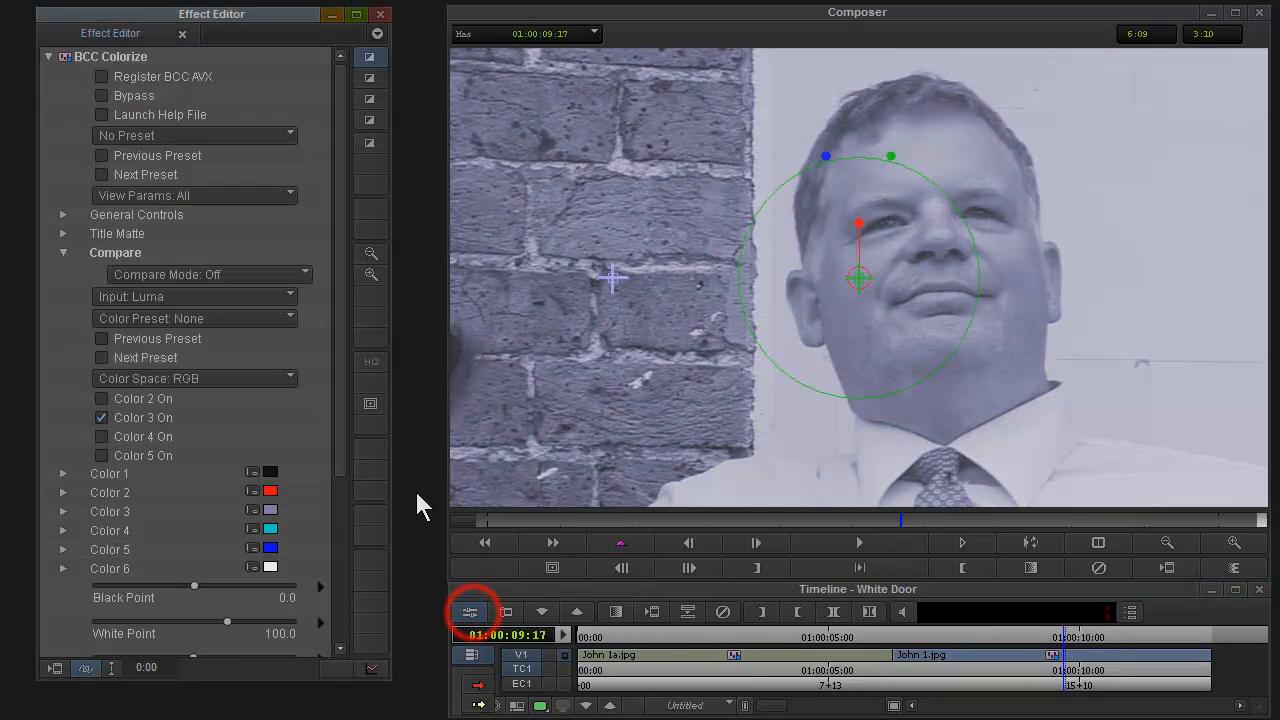
drag(340, 350, 217, 408)
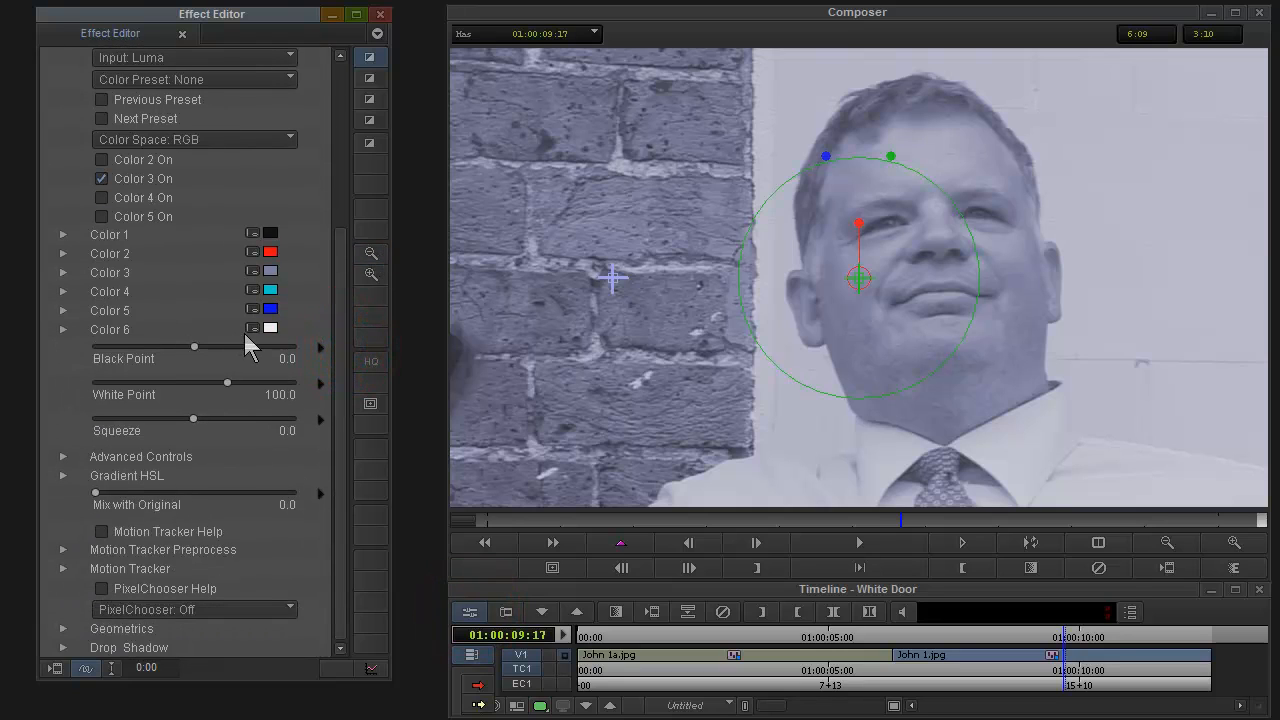
click(264, 328)
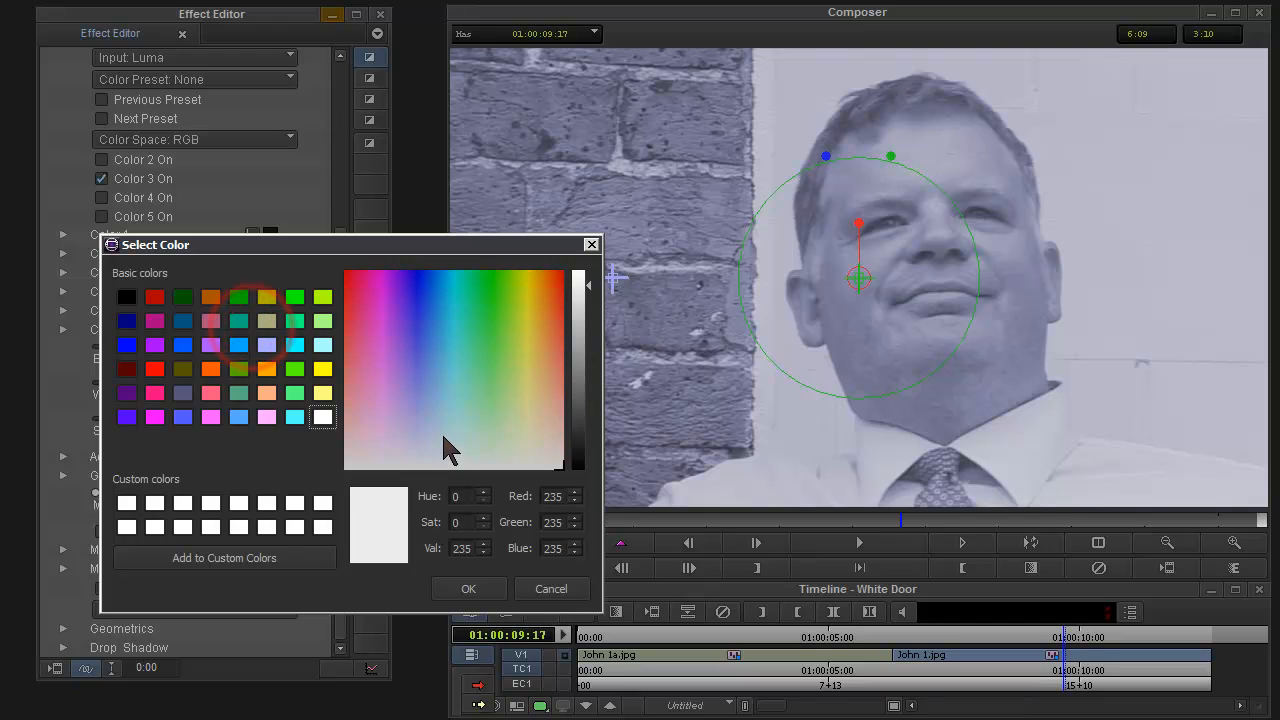
drag(475, 433, 527, 423)
click(470, 591)
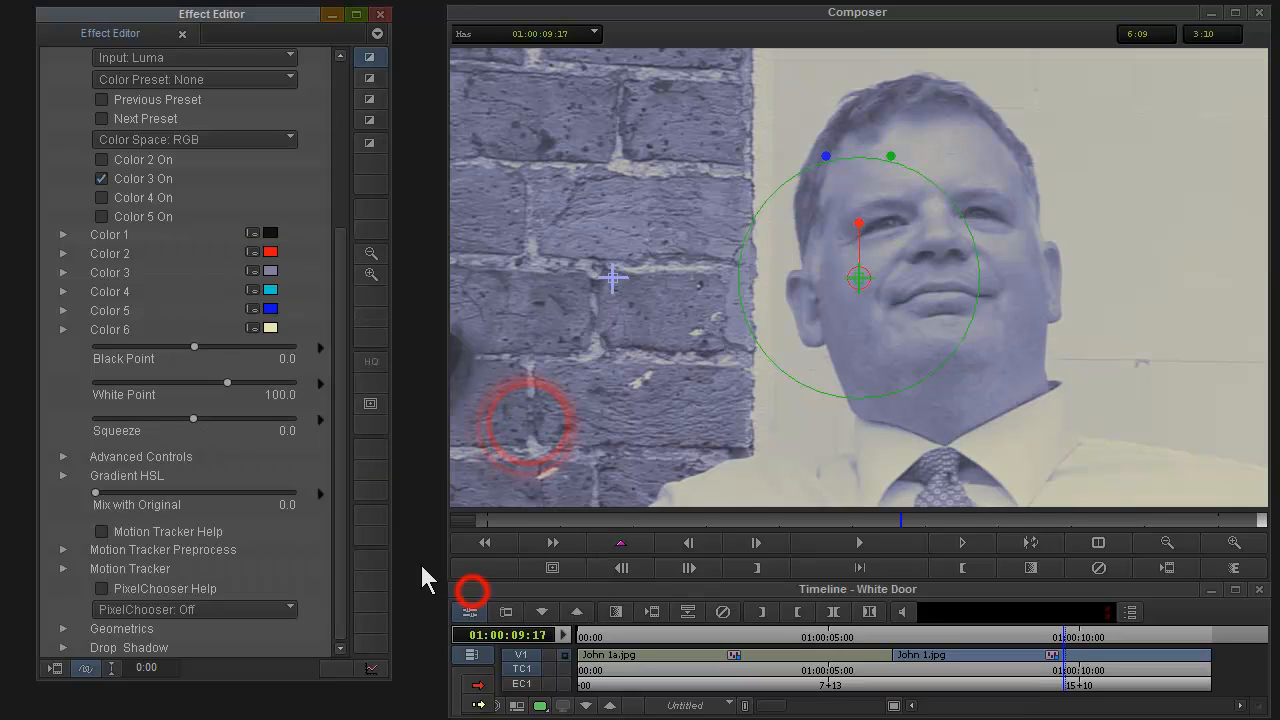
Set Color 5 to a darker, muted yellow of Red 184, Green 188, Blue 102
click(254, 310)
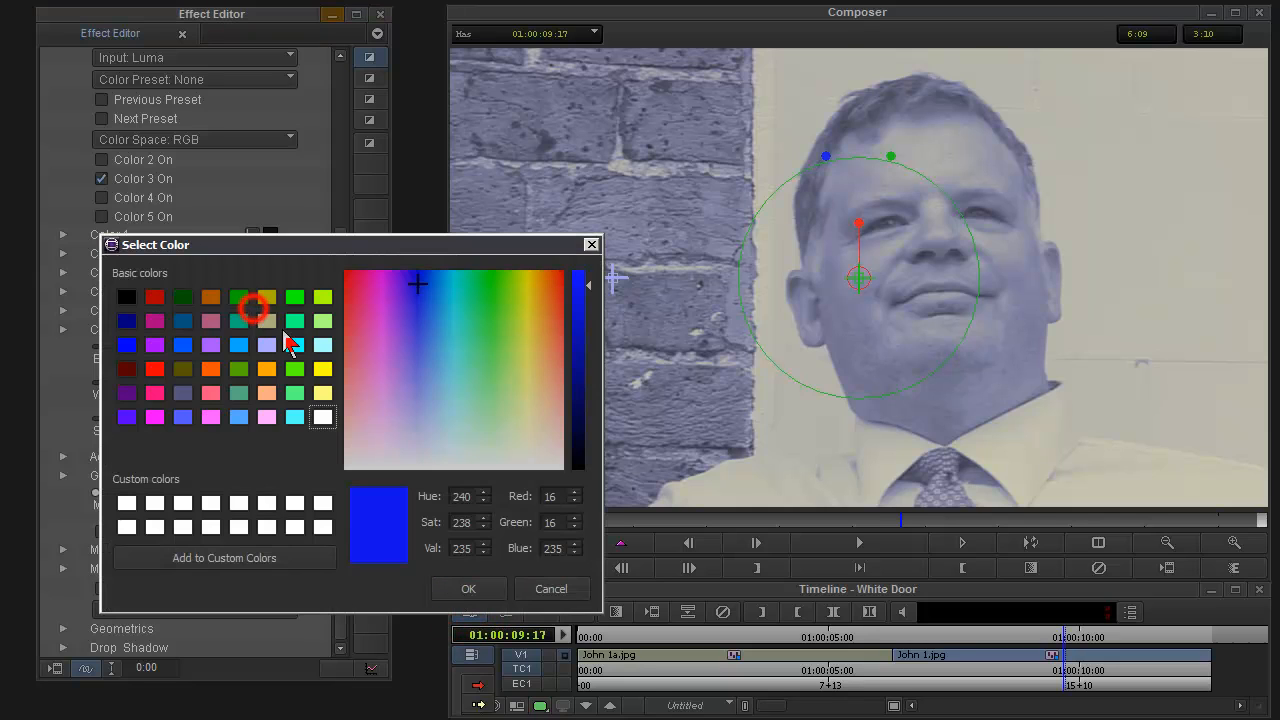
click(526, 384)
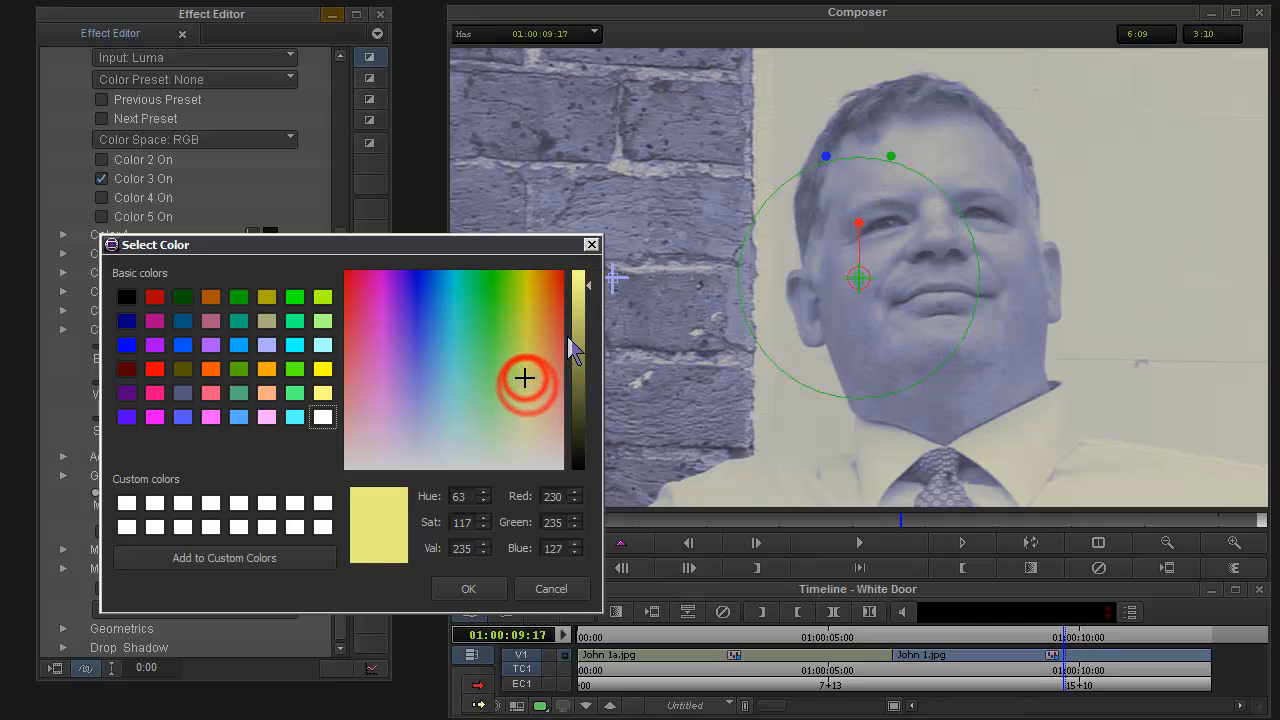
drag(578, 307, 580, 323)
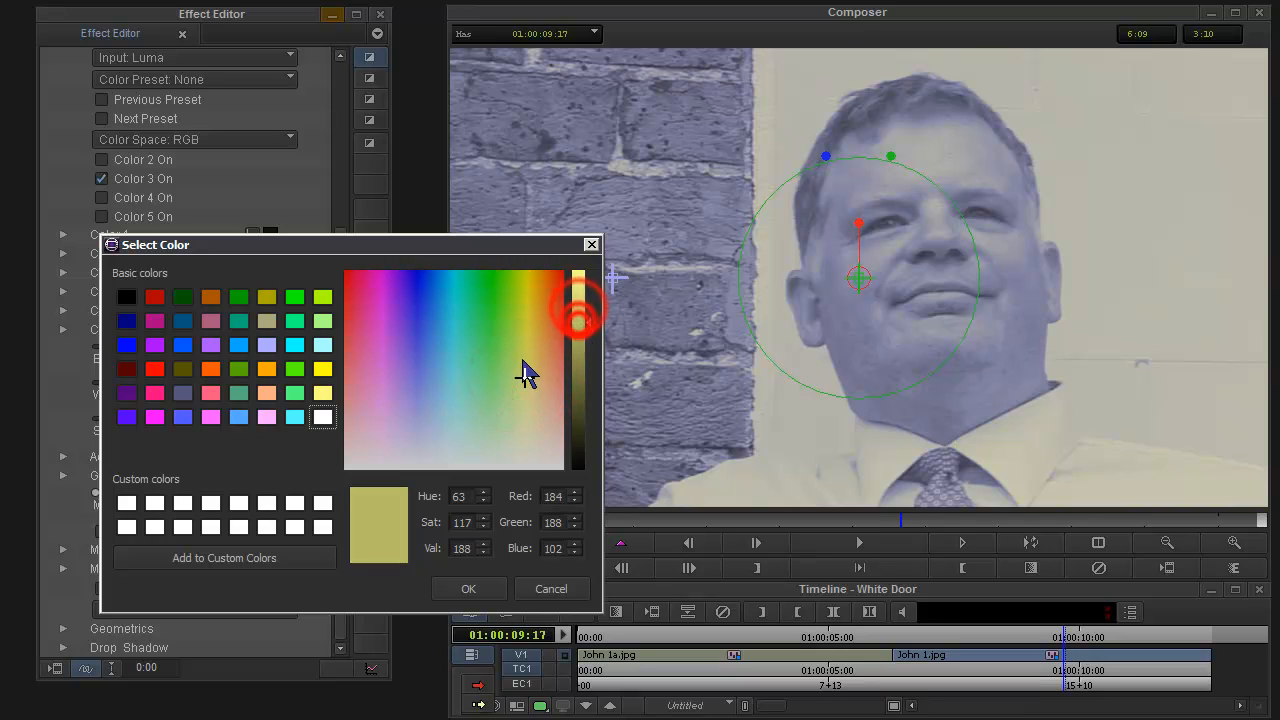
click(470, 590)
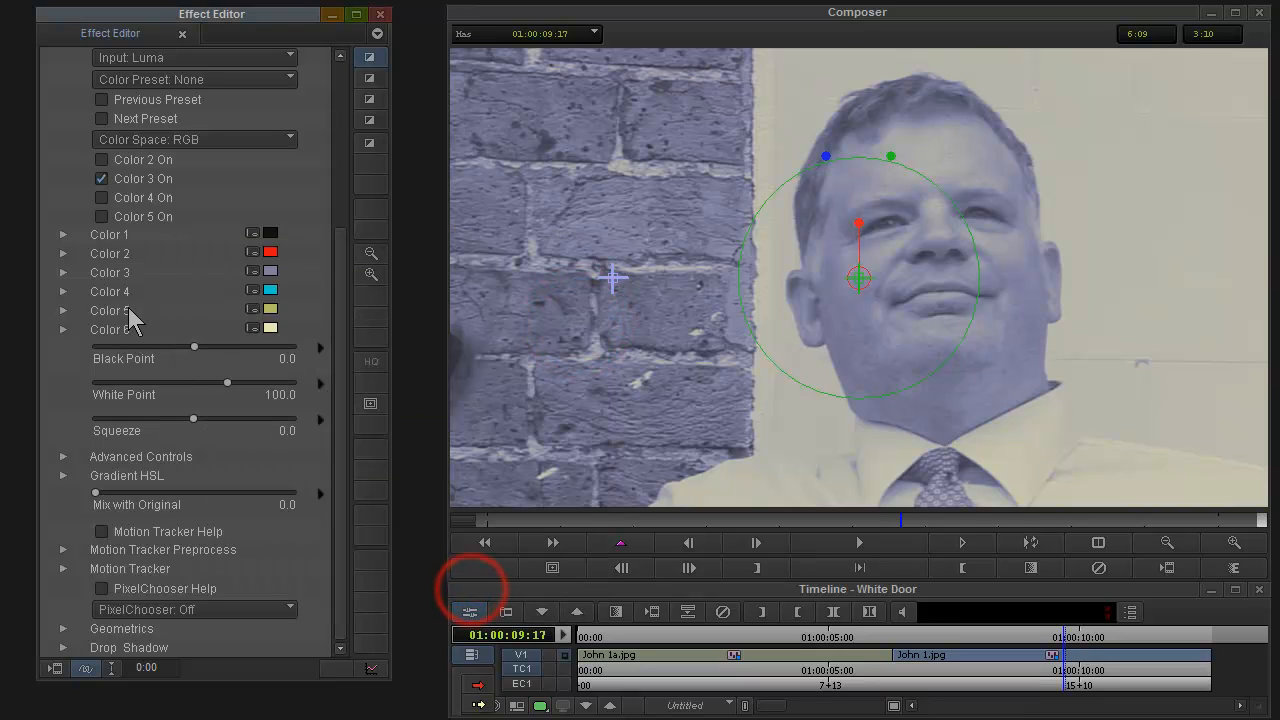
Disable Color 3, enable Color 5 and raise Squeeze to 54.6
click(101, 178)
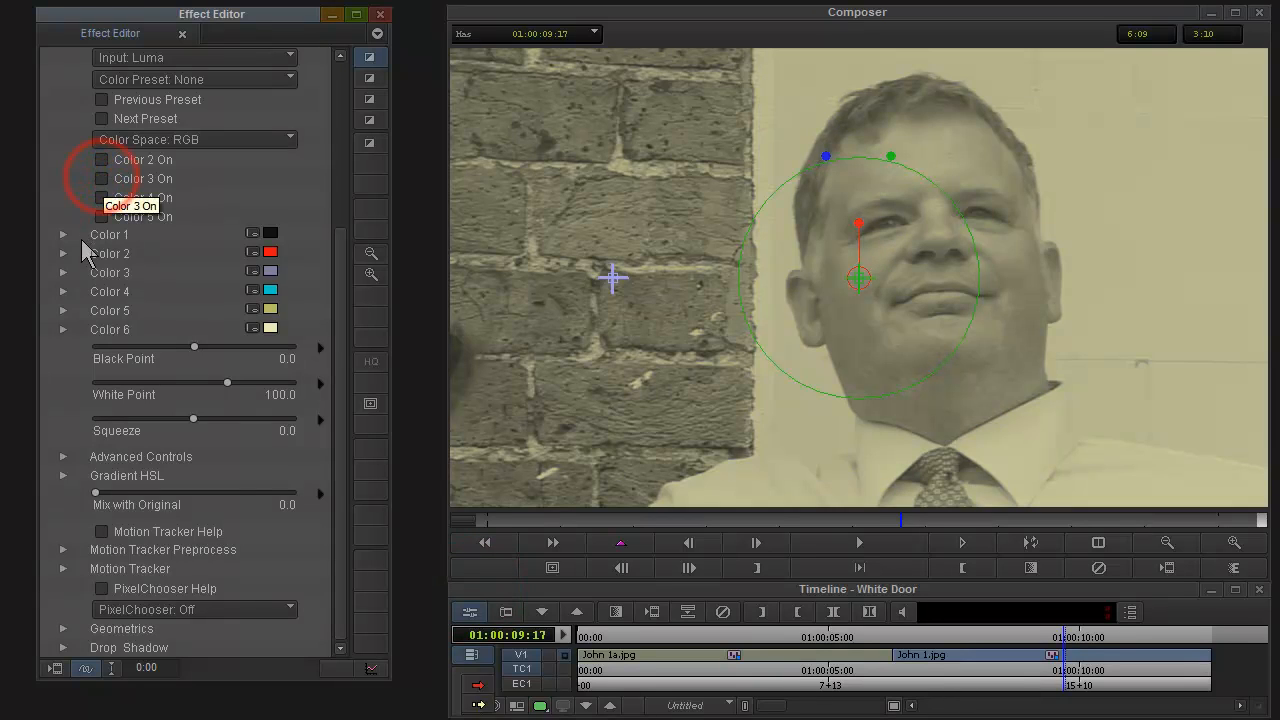
click(101, 216)
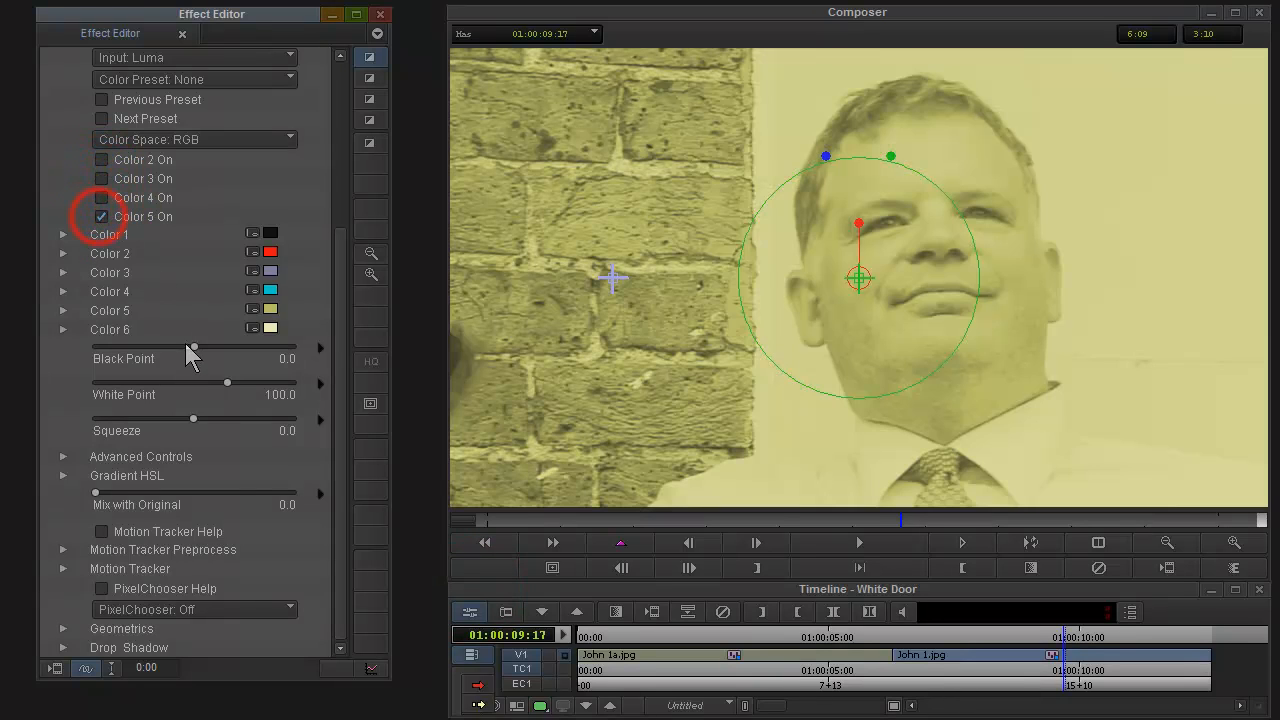
drag(194, 419, 249, 425)
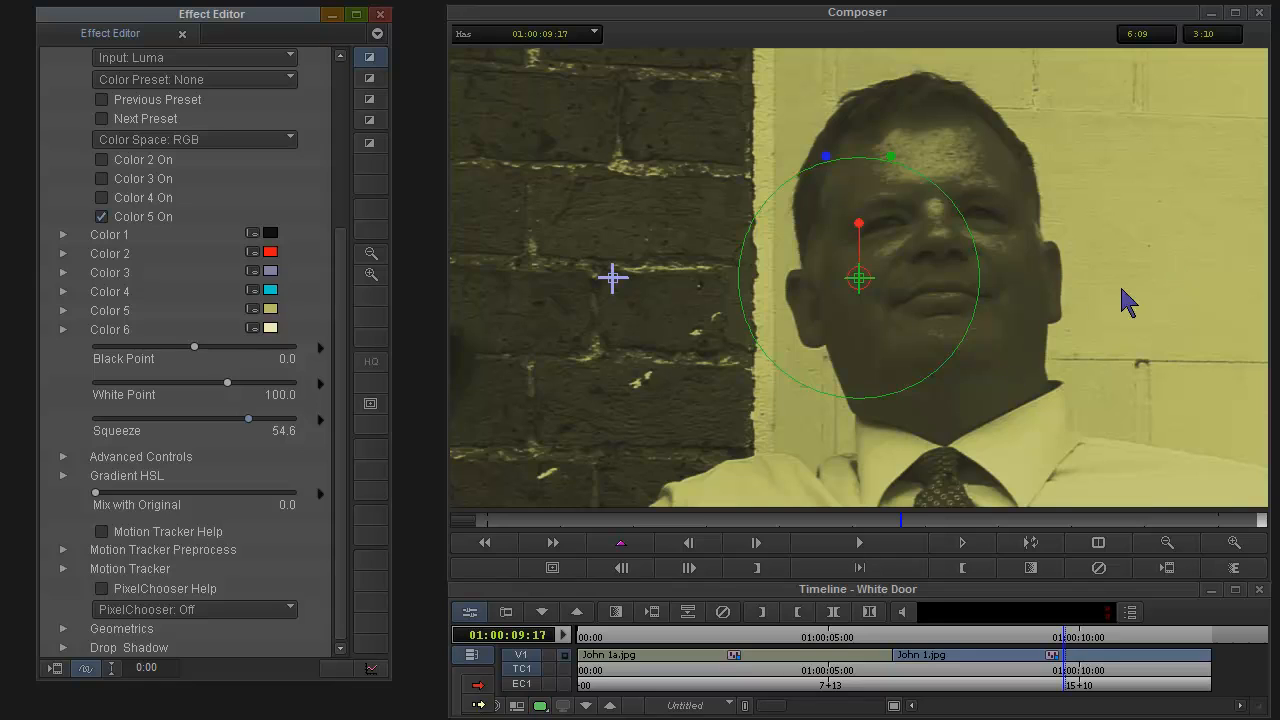
Turn the PixelChooser on and expand its PC Matte settings, leaving PC Region collapsed after checking its shape option
click(339, 332)
click(183, 610)
click(200, 647)
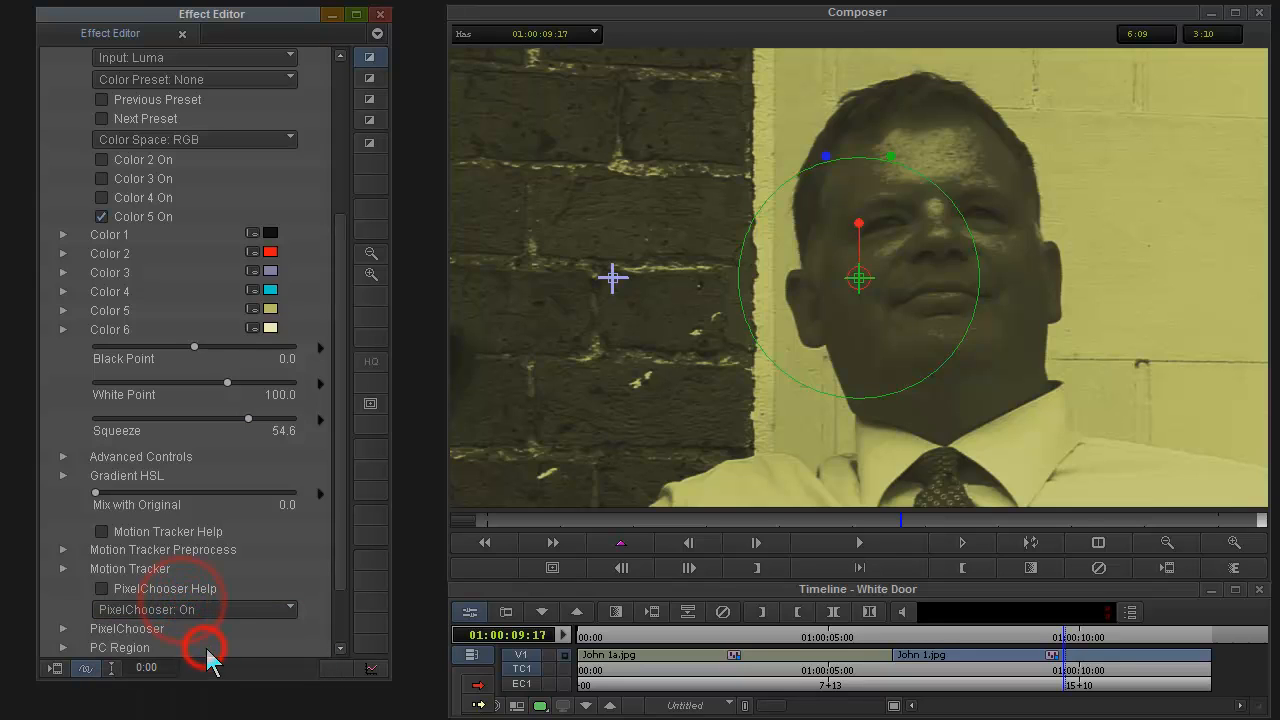
drag(337, 485, 340, 586)
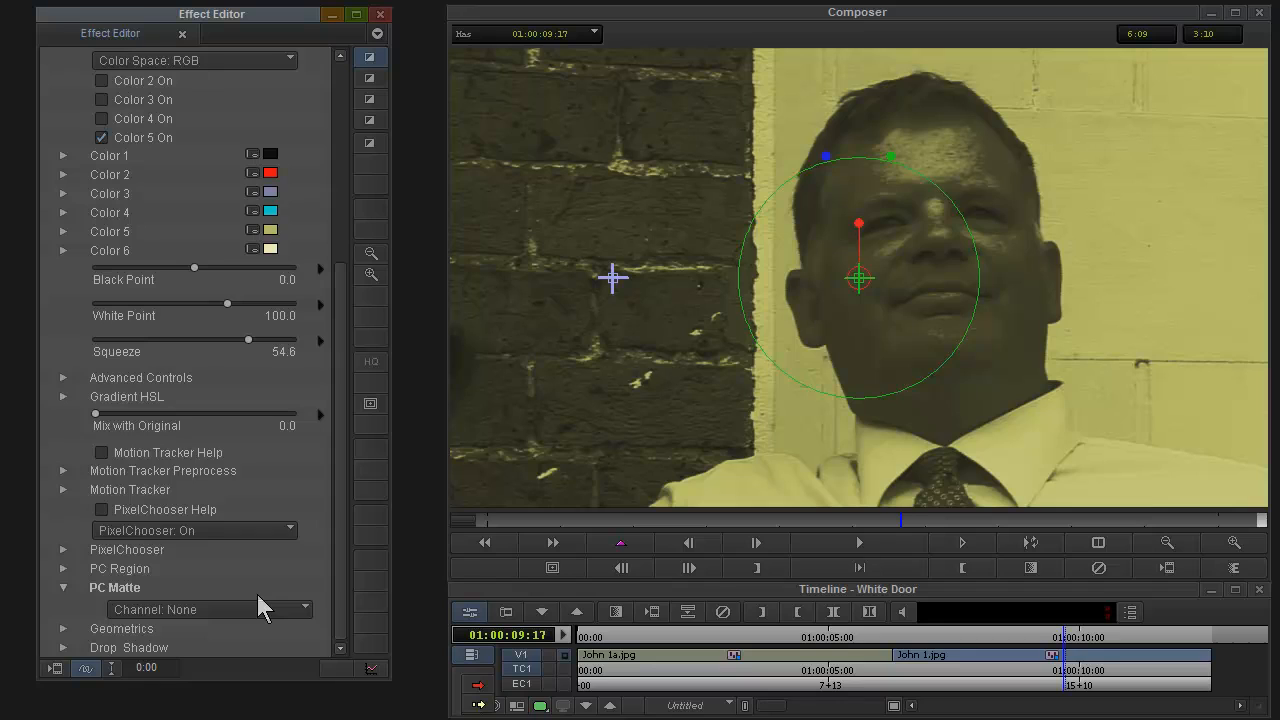
click(338, 497)
click(63, 568)
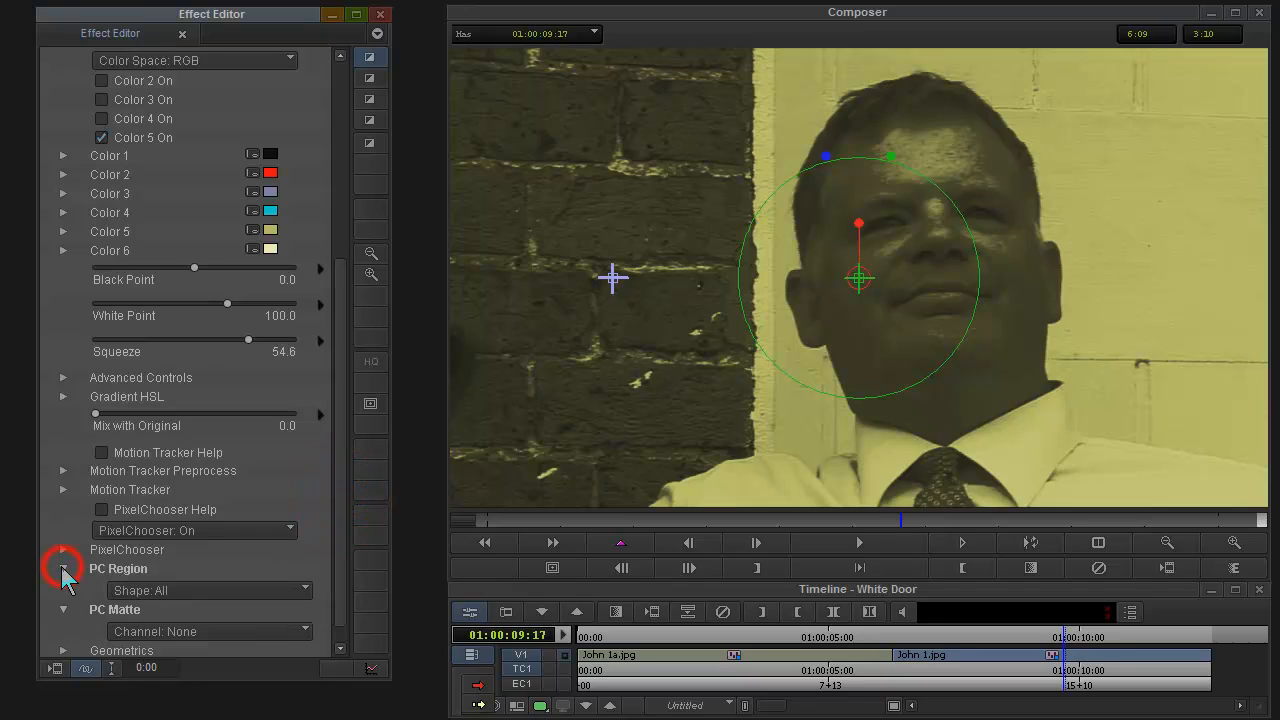
click(62, 567)
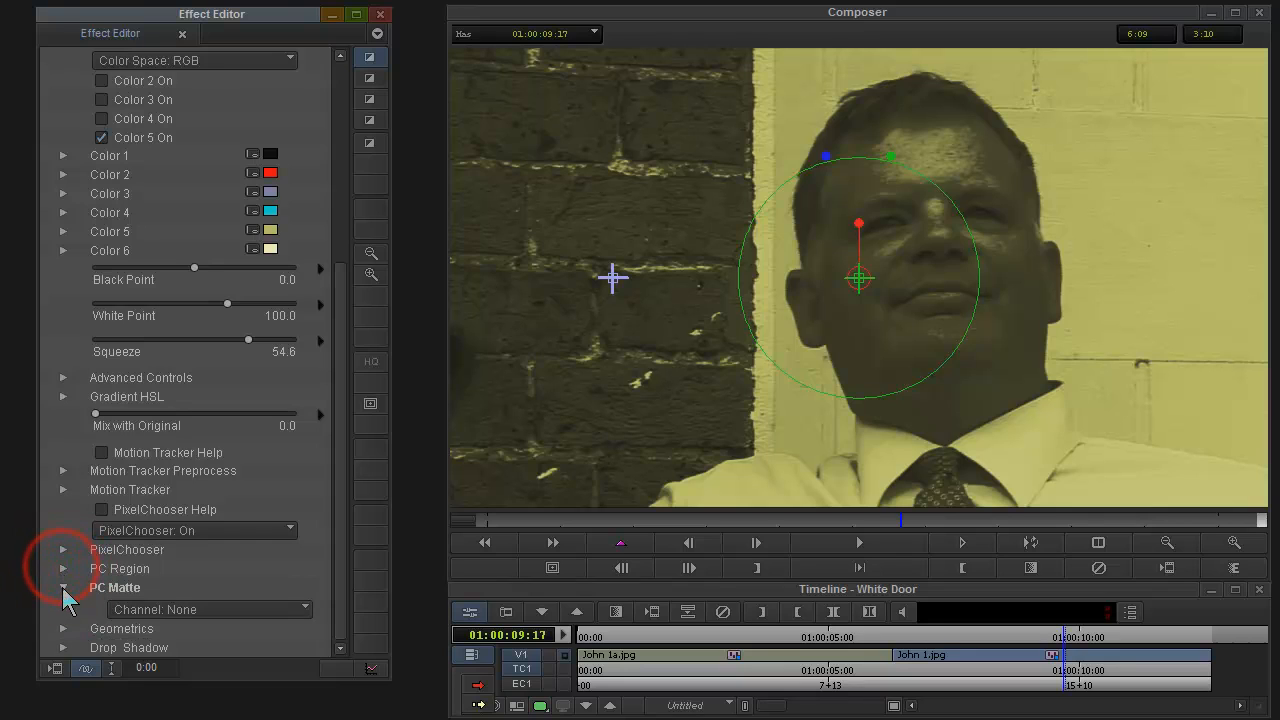
Try a Luma matte by setting the PC Matte channel to Luma and raising Black/Threshold/From to 210.3
click(63, 587)
click(63, 587)
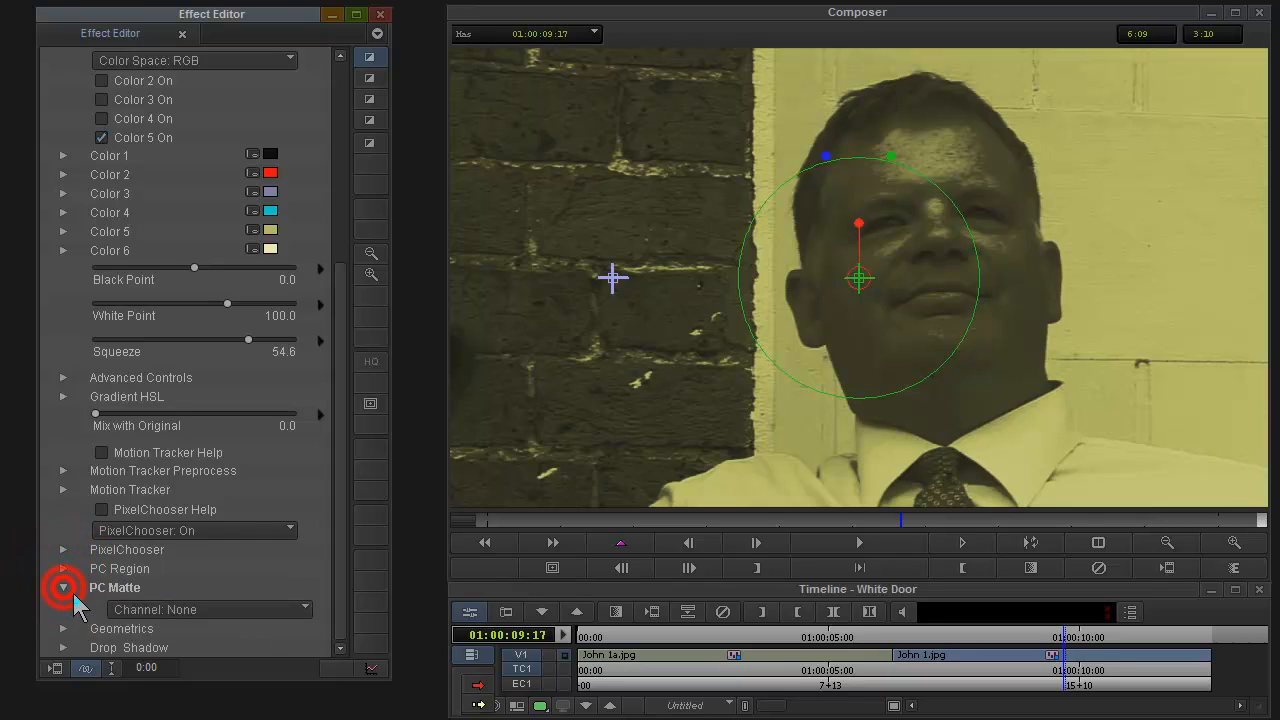
click(184, 610)
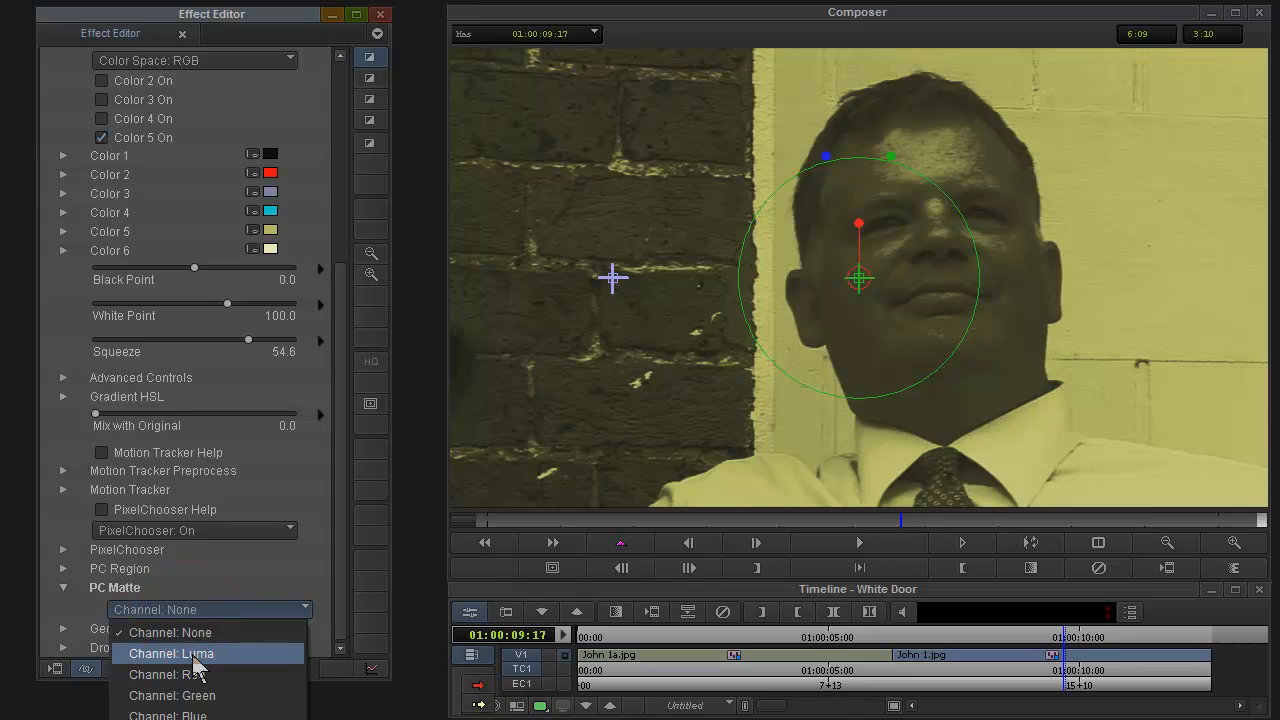
click(193, 656)
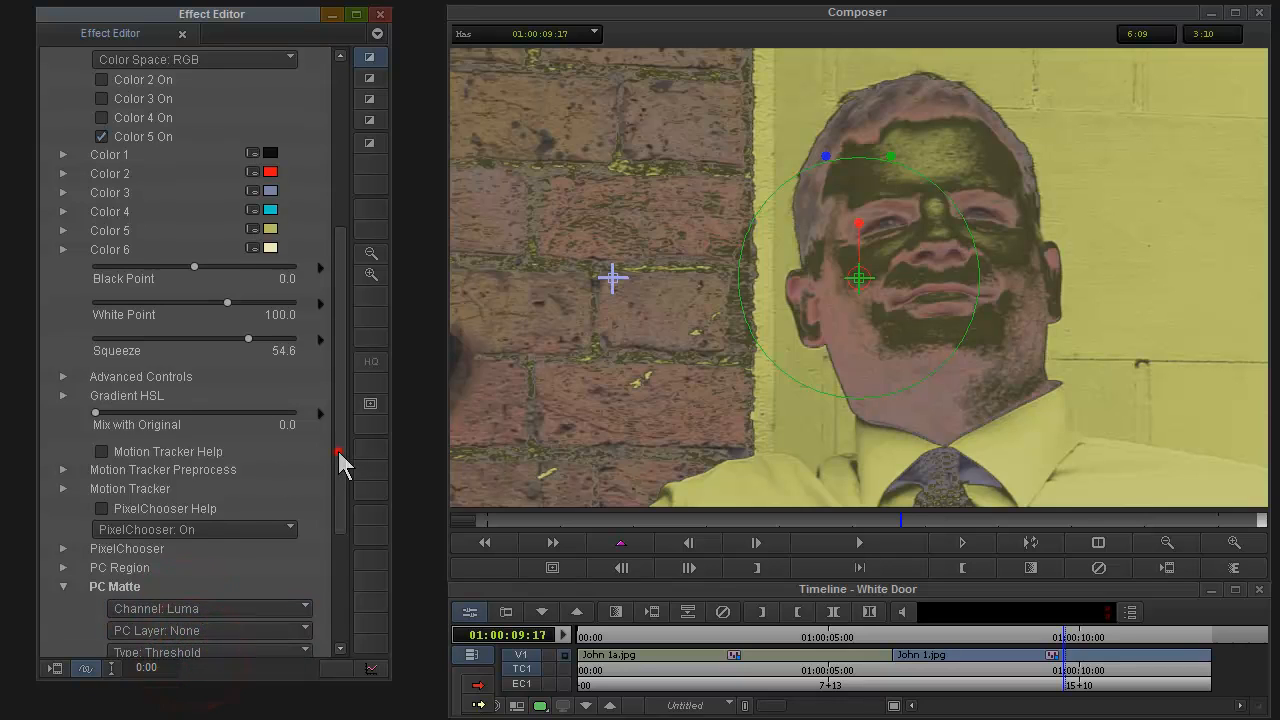
drag(340, 455, 366, 594)
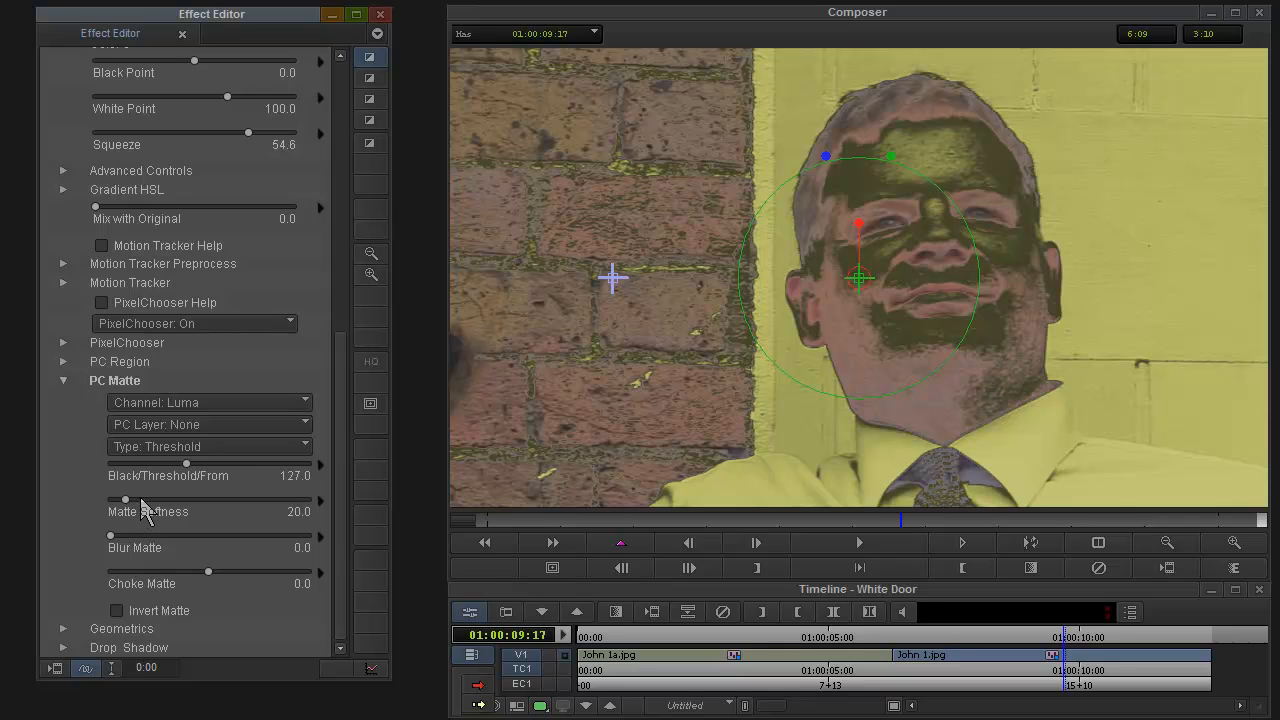
drag(188, 465, 202, 467)
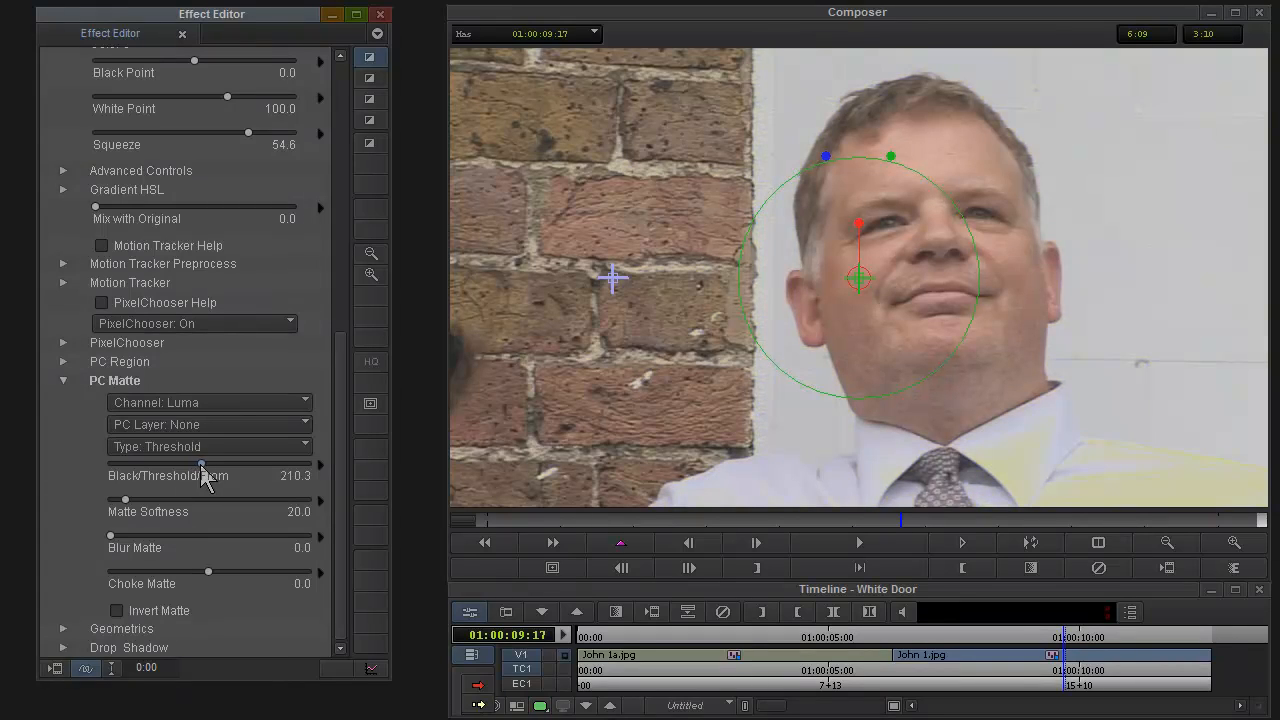
Try the Levels matte type with Black/Threshold/From at 182.0 and White/To at 216.0, and return the type to Threshold
click(200, 452)
click(202, 469)
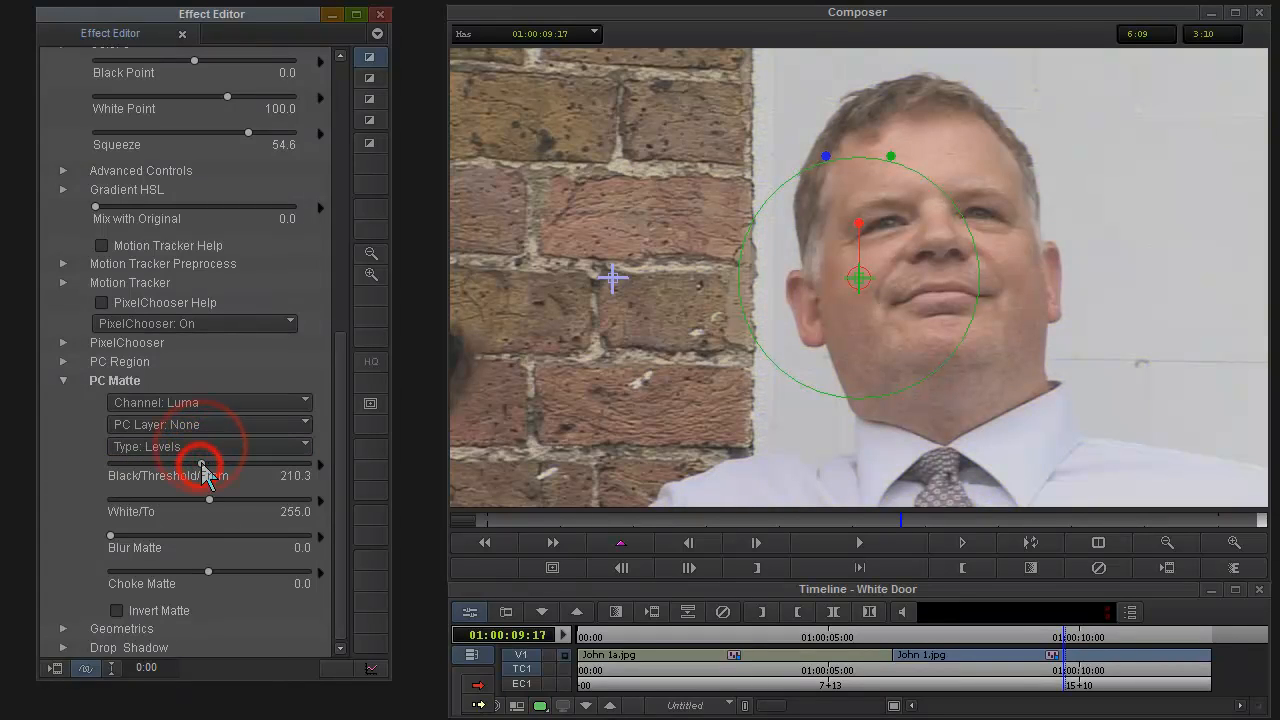
drag(202, 469, 205, 509)
click(200, 446)
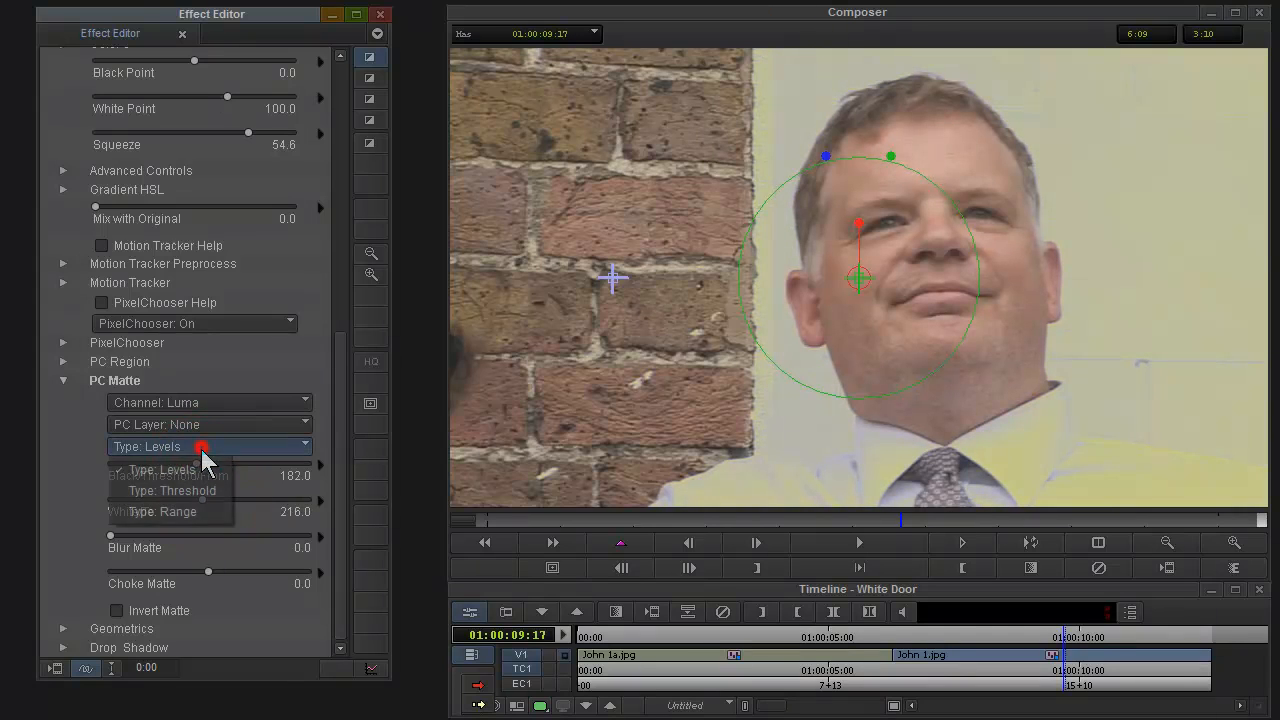
click(200, 488)
Switch the PC Matte channel to Chroma Diff and sample its color from the white door while viewing the matte source
click(200, 403)
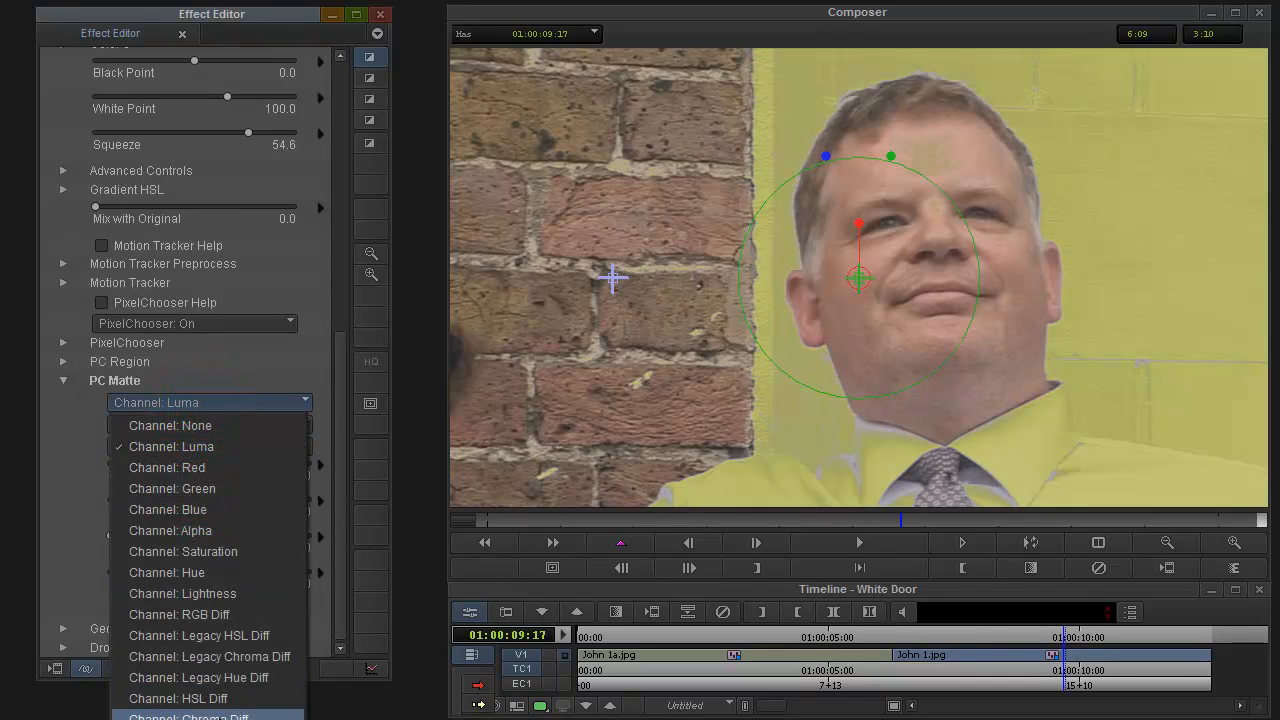
click(215, 716)
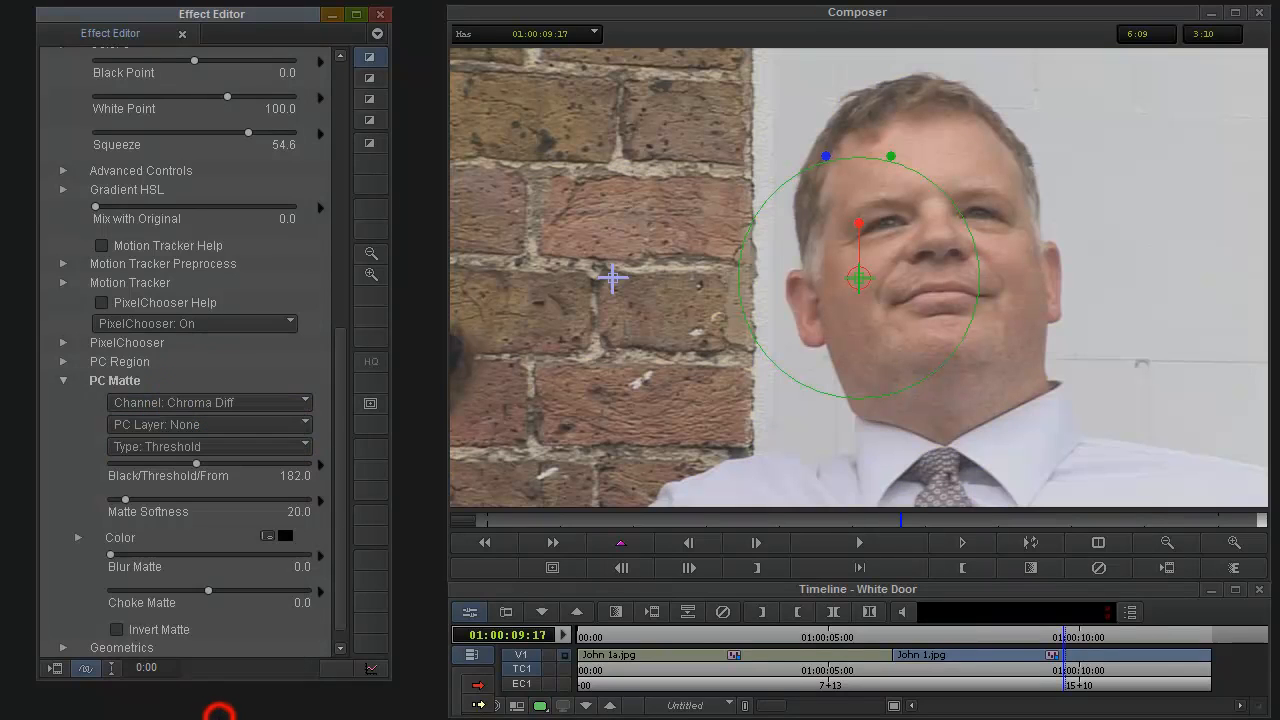
click(222, 323)
click(232, 430)
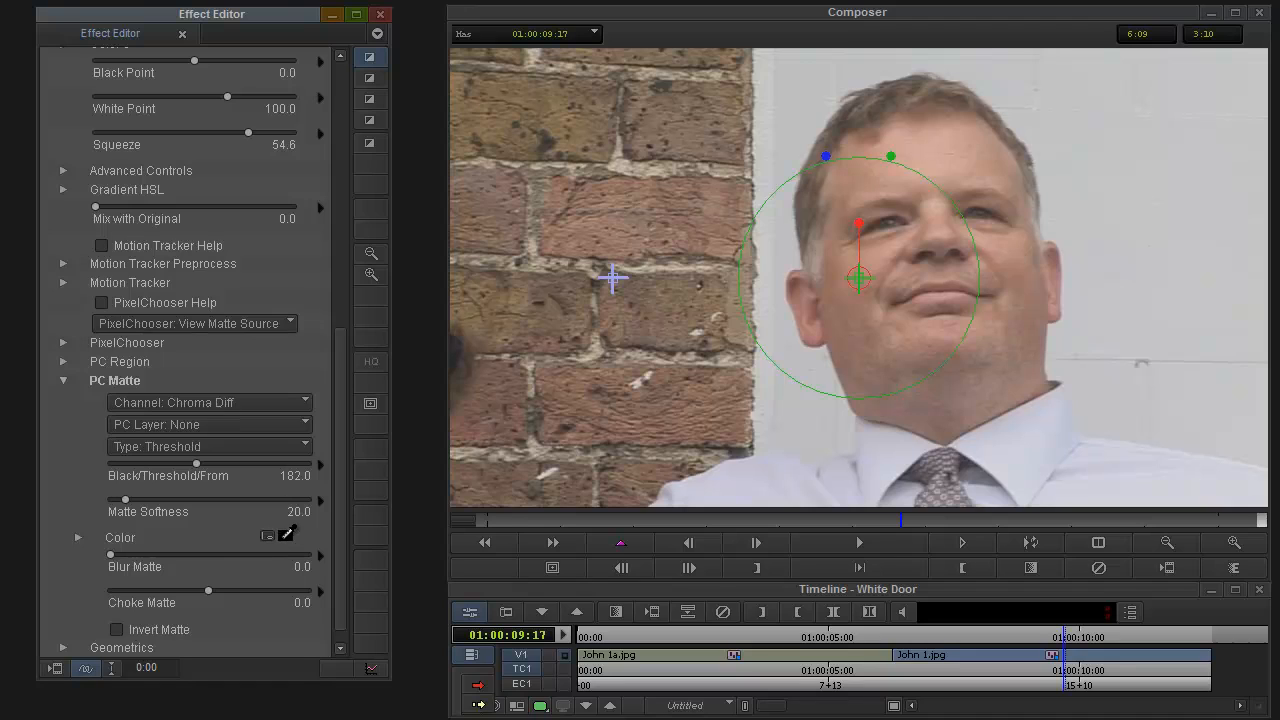
click(286, 536)
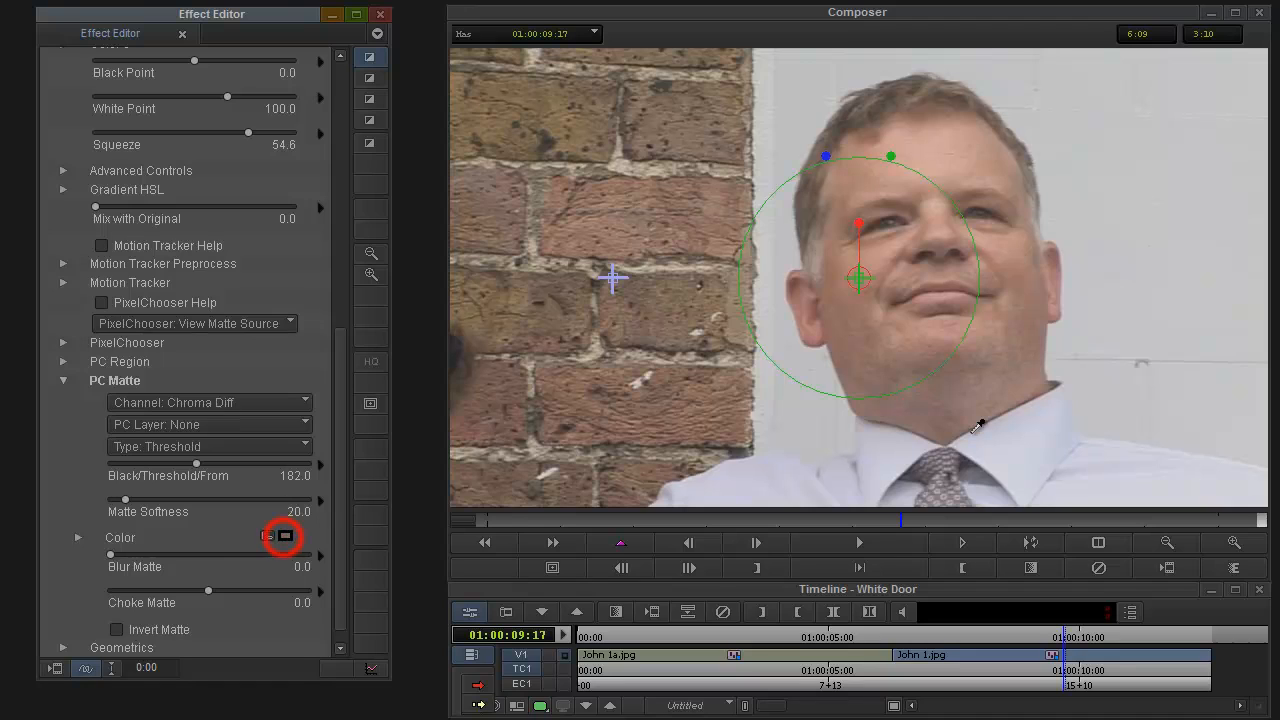
click(1108, 310)
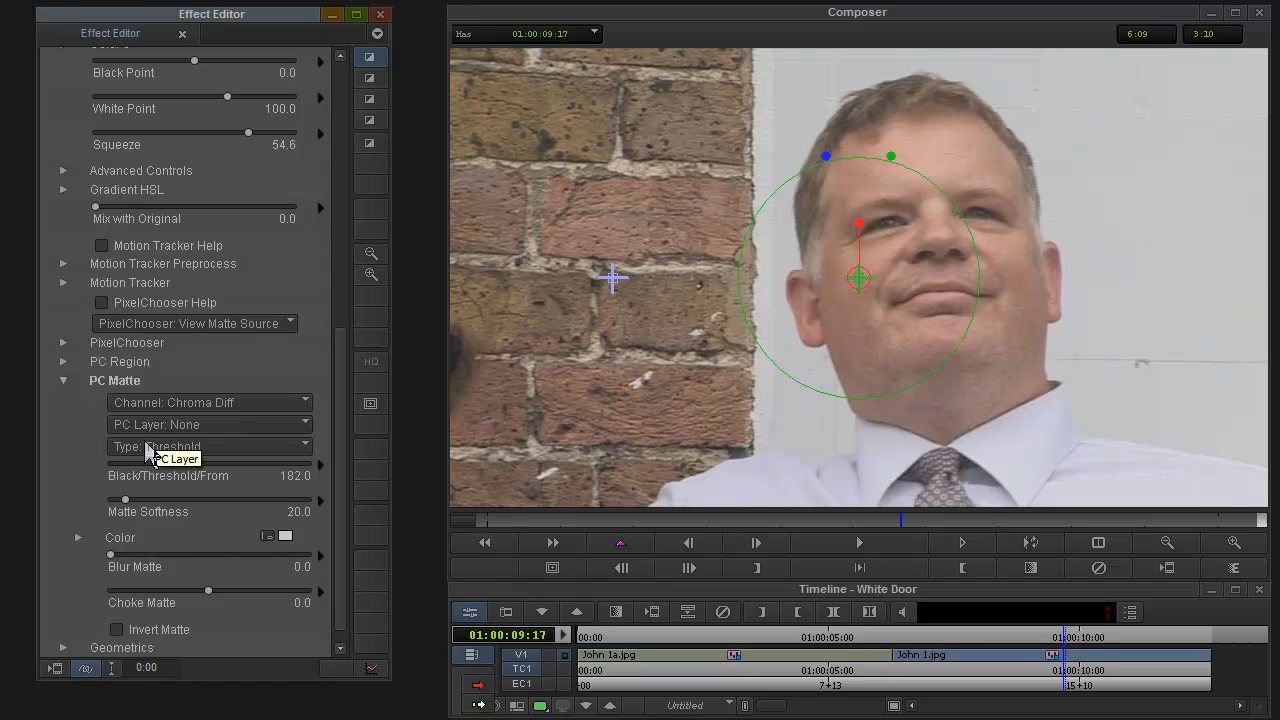
Show the matte with Mask Unchosen Pixels, lower Black/Threshold/From to 0.5 and enable Invert Matte
click(199, 325)
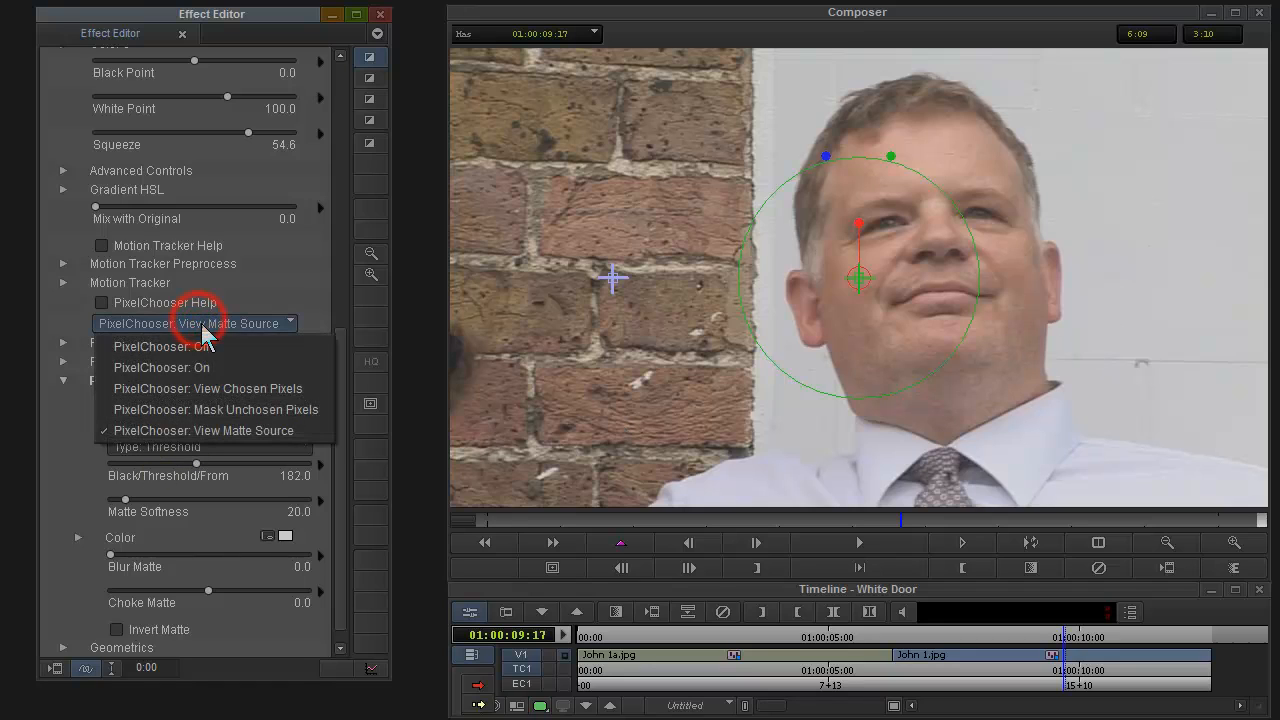
click(215, 409)
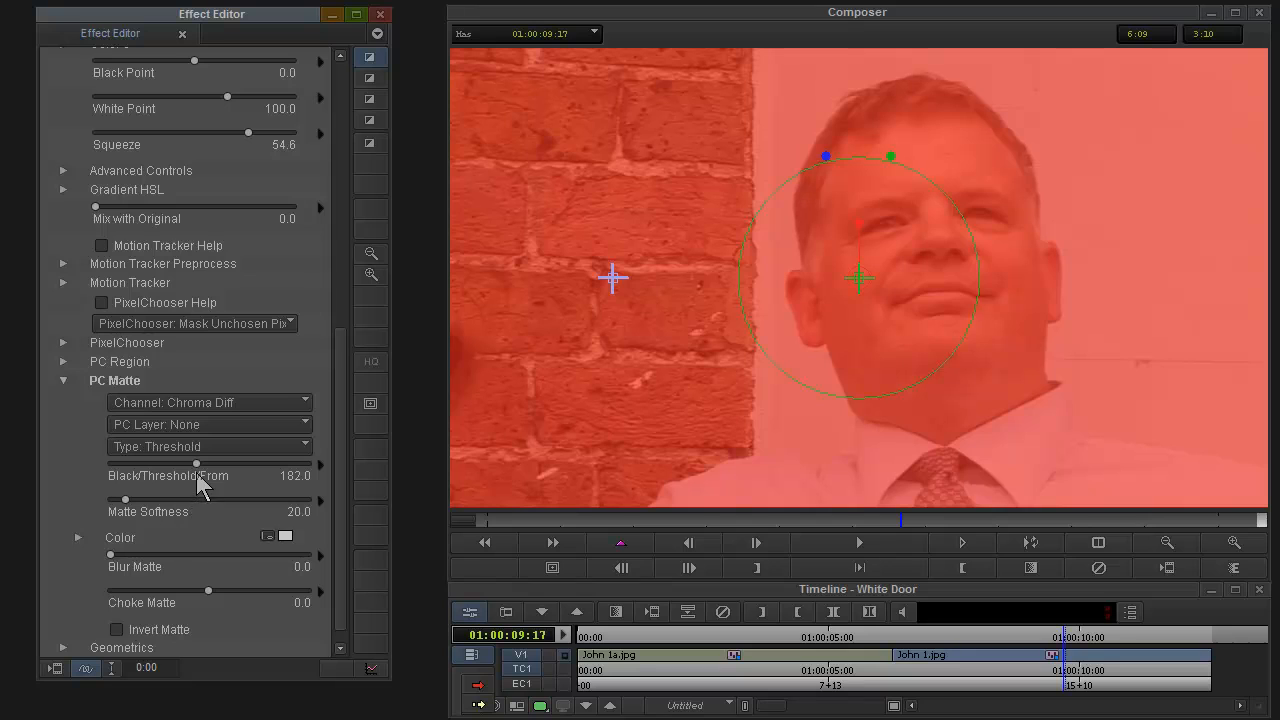
drag(197, 464, 165, 467)
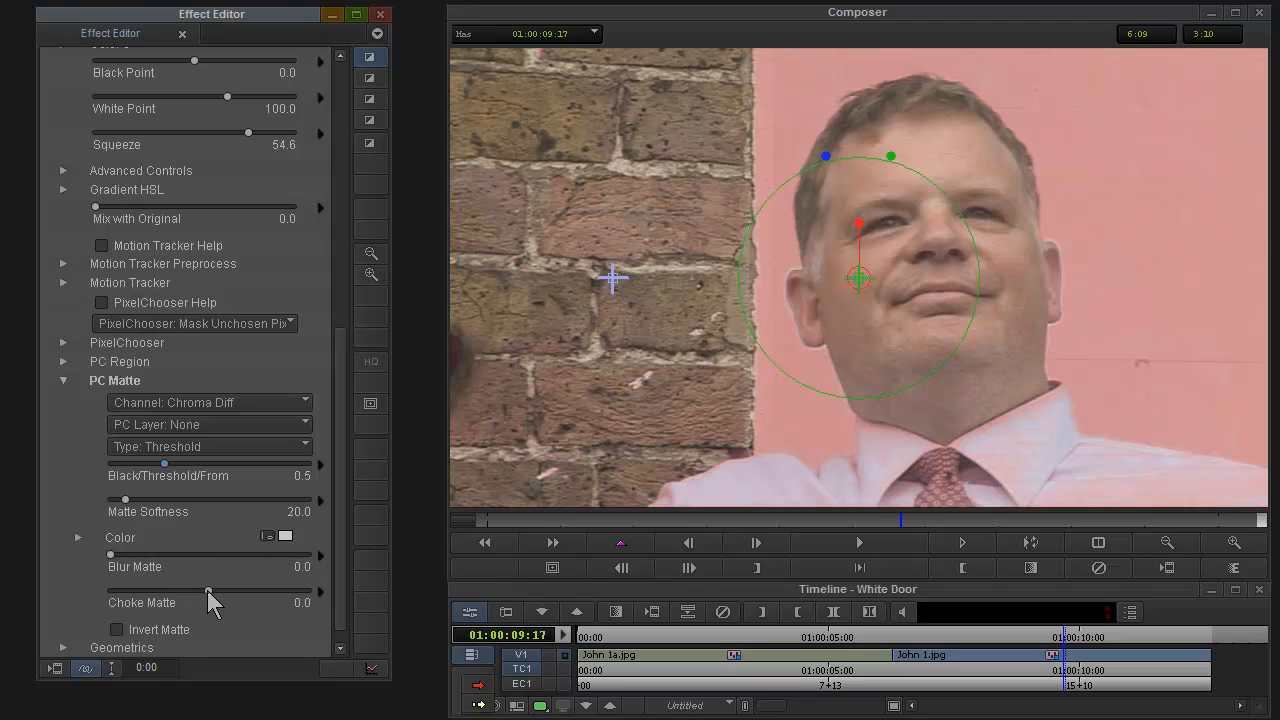
mouse_move(208, 590)
mouse_down()
mouse_move(197, 595)
mouse_move(208, 592)
mouse_up()
click(116, 630)
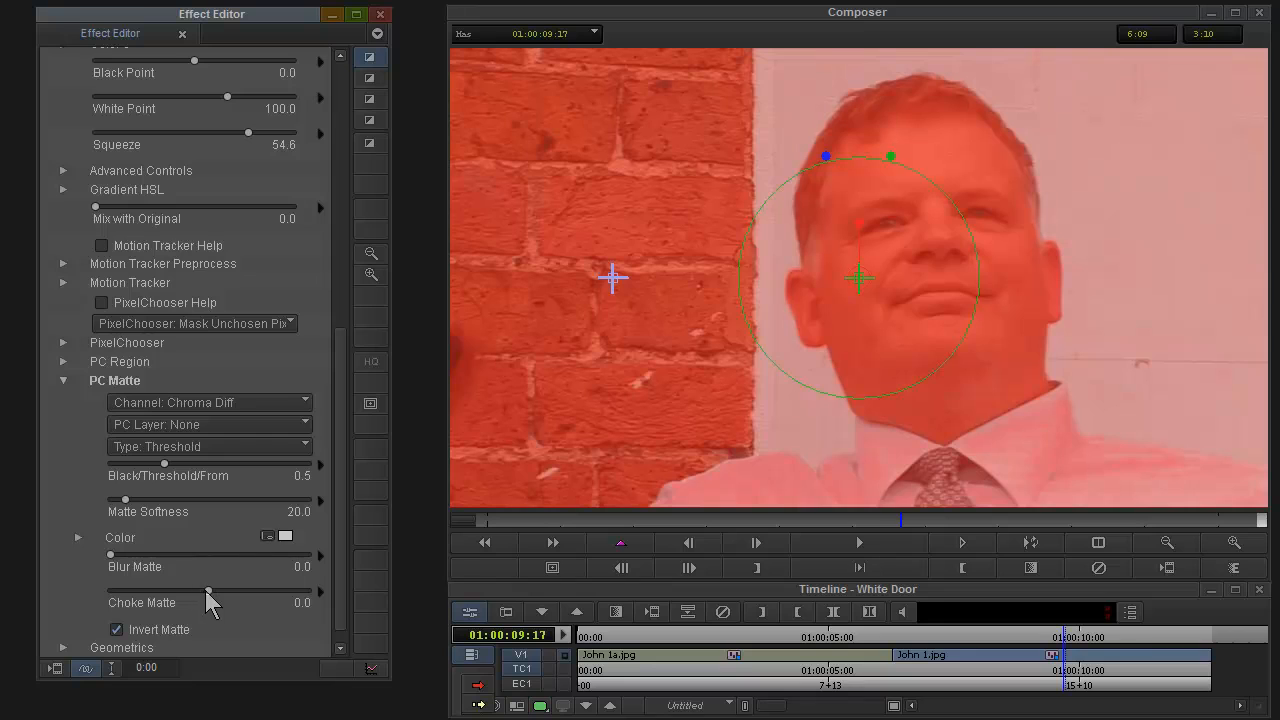
Refine the door matte's edges with Choke Matte at -10.3 and Matte Softness at 6.6
drag(208, 597, 203, 599)
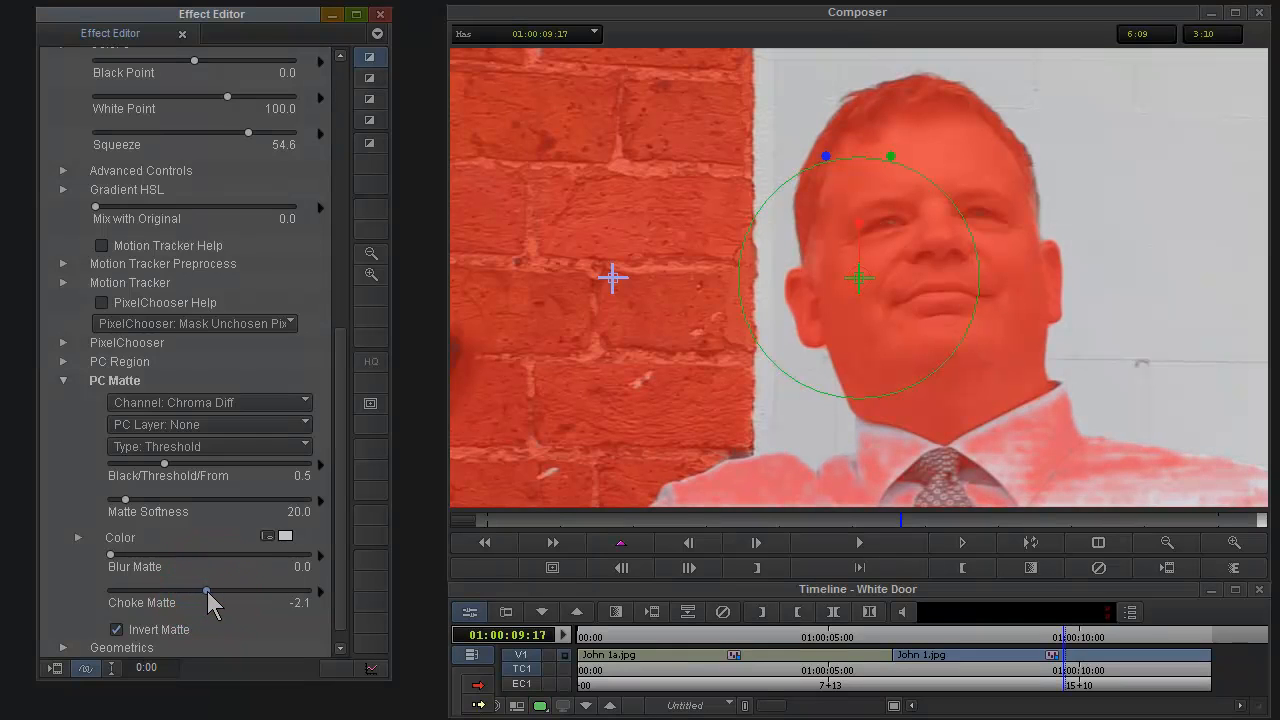
drag(207, 591, 203, 591)
drag(206, 594, 201, 595)
click(125, 498)
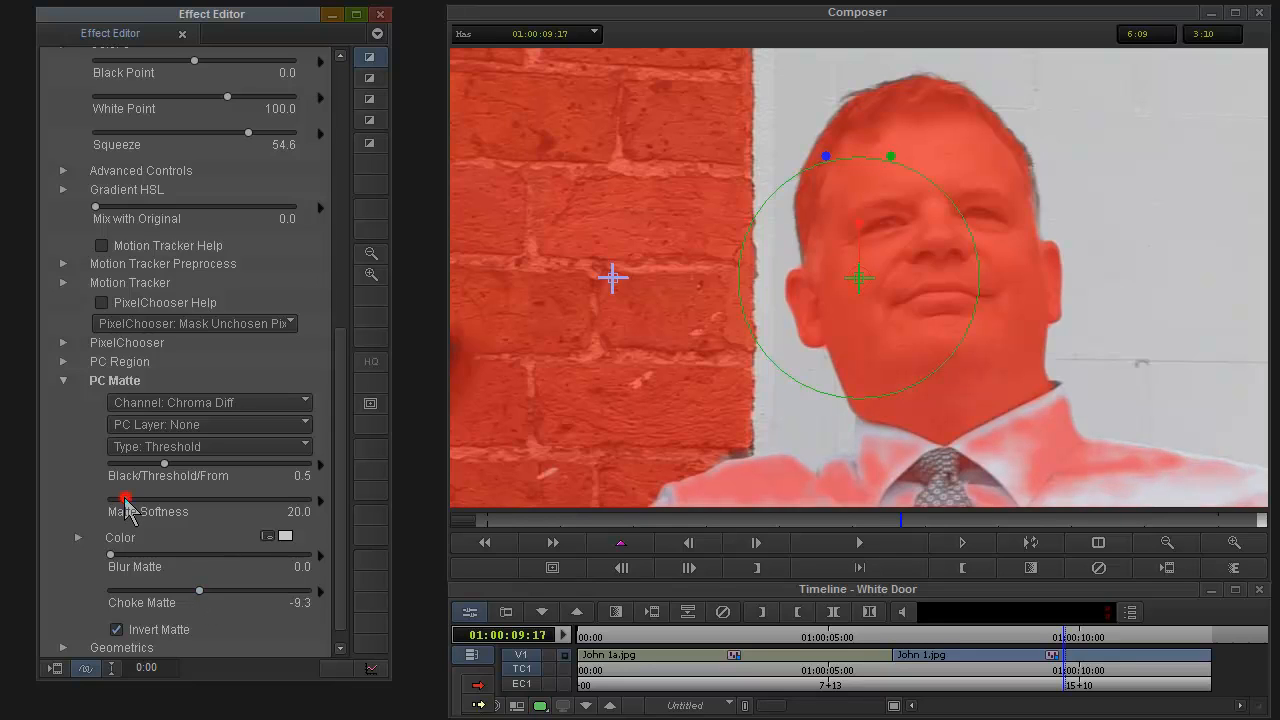
drag(125, 500, 115, 502)
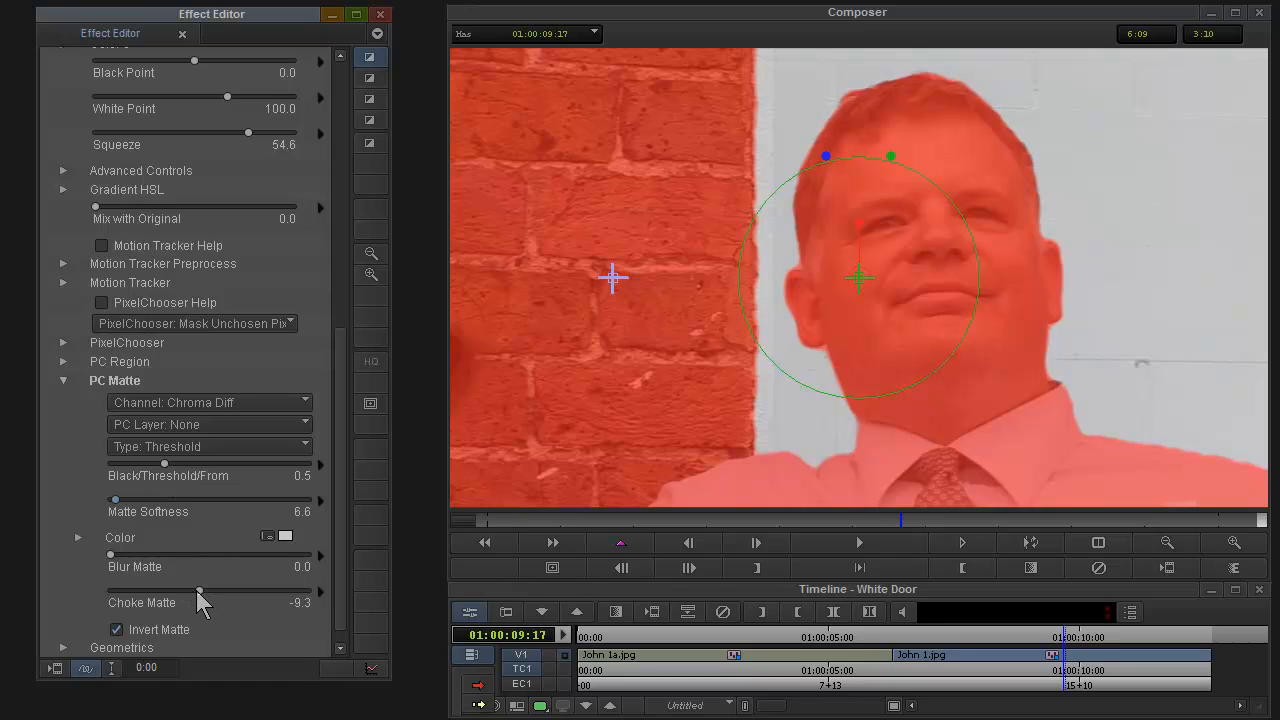
mouse_move(198, 590)
mouse_down()
mouse_move(210, 594)
mouse_move(191, 591)
mouse_move(201, 606)
mouse_up()
Set the PixelChooser back to On and soften the yellow tint with Mix with Original at 73.2
click(222, 321)
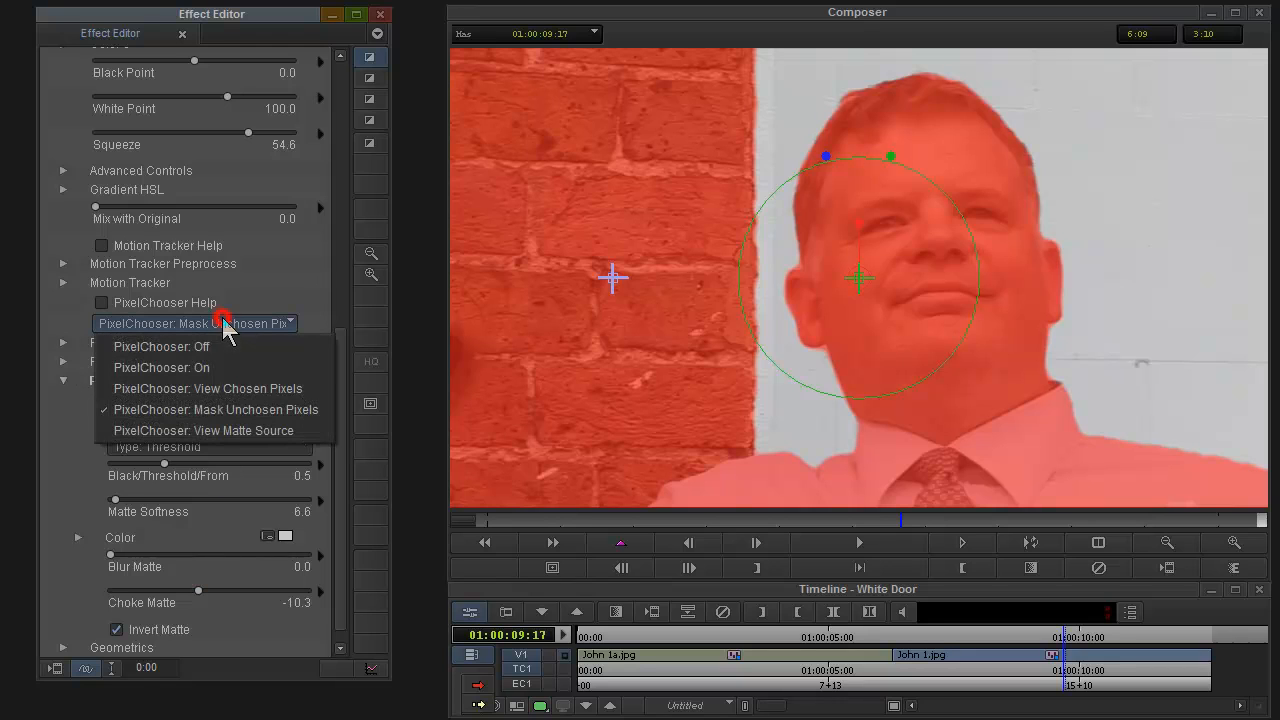
click(223, 367)
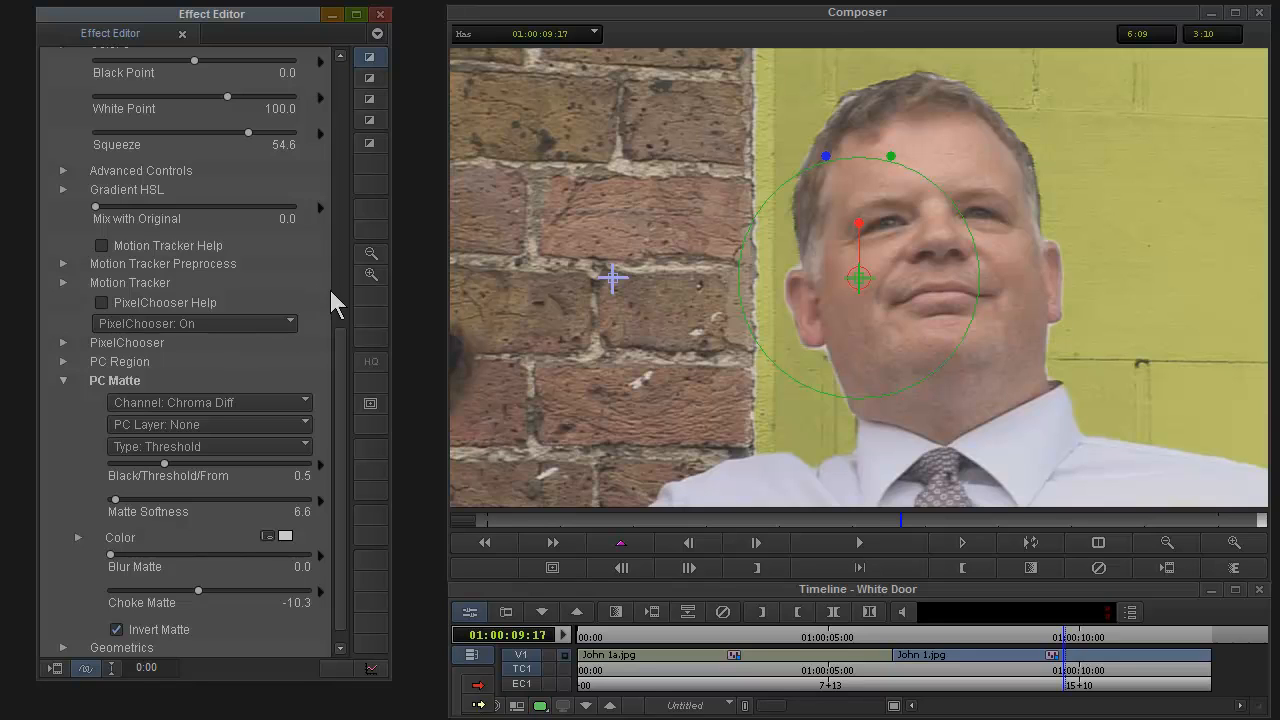
drag(339, 366, 352, 302)
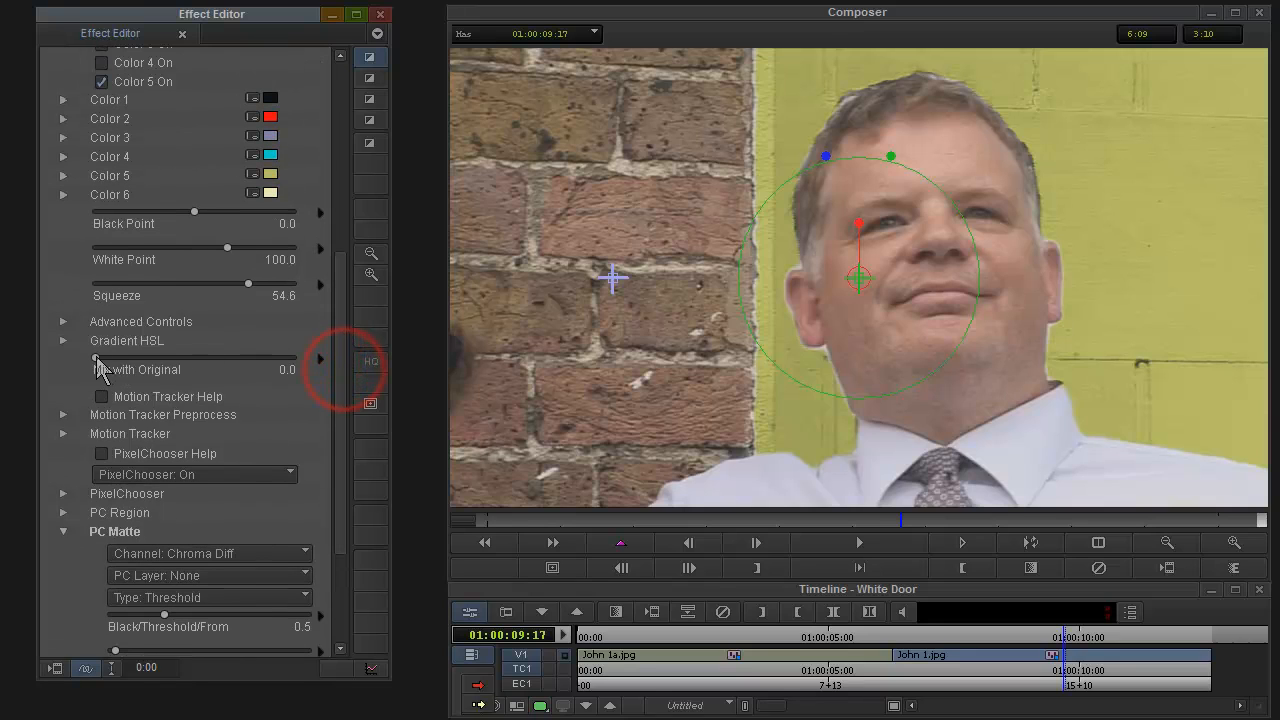
drag(98, 357, 278, 357)
Check the tinted door against the original with the Compare mode wipe and Bypass, leaving both off
click(340, 344)
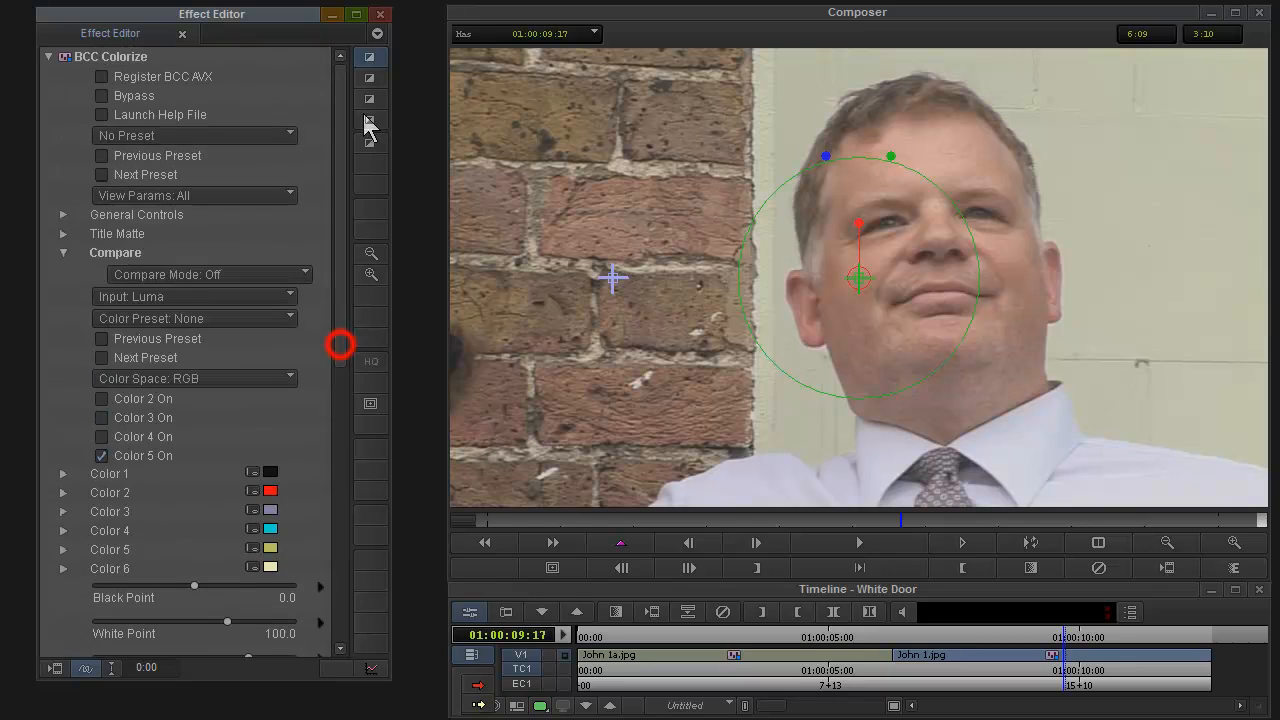
click(185, 278)
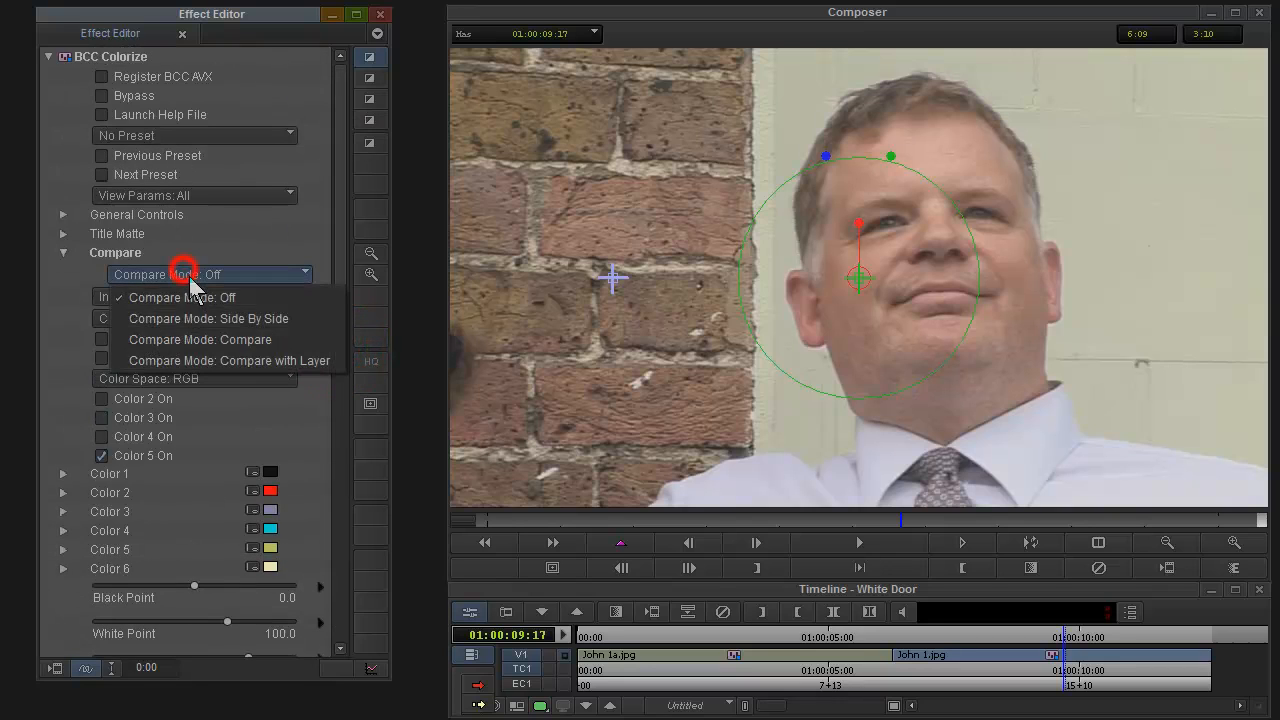
click(205, 335)
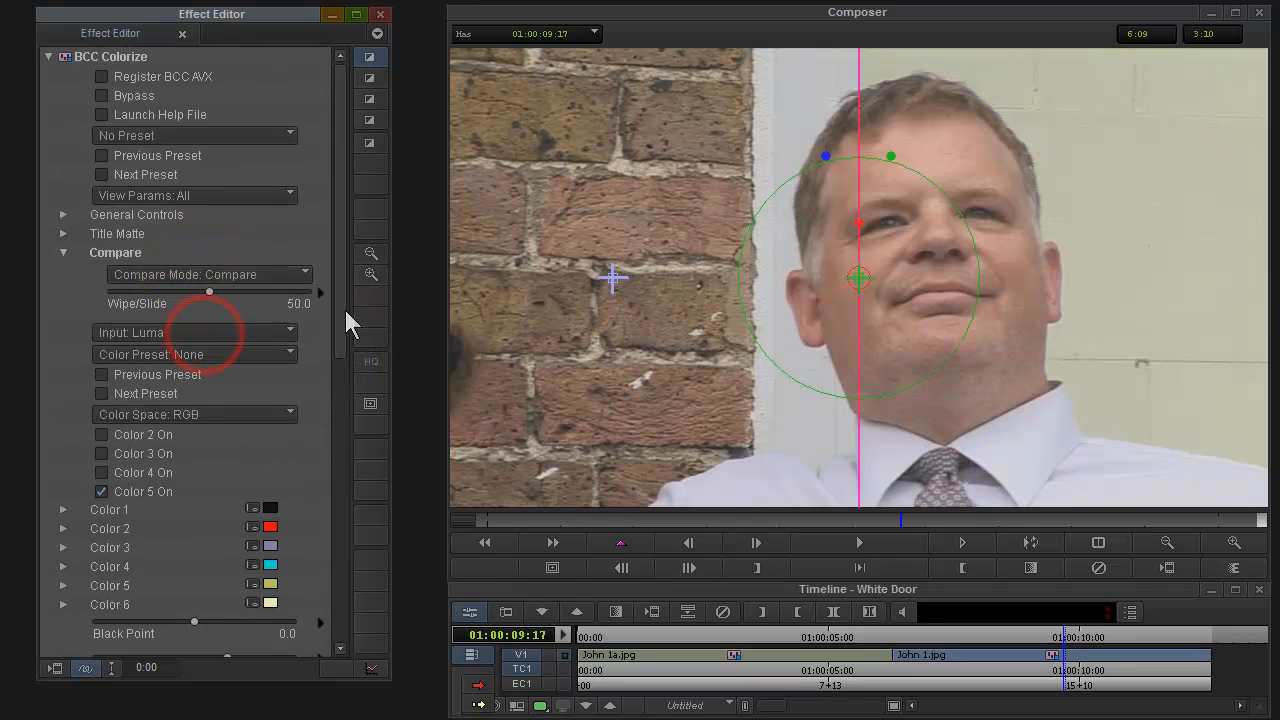
drag(858, 222, 977, 247)
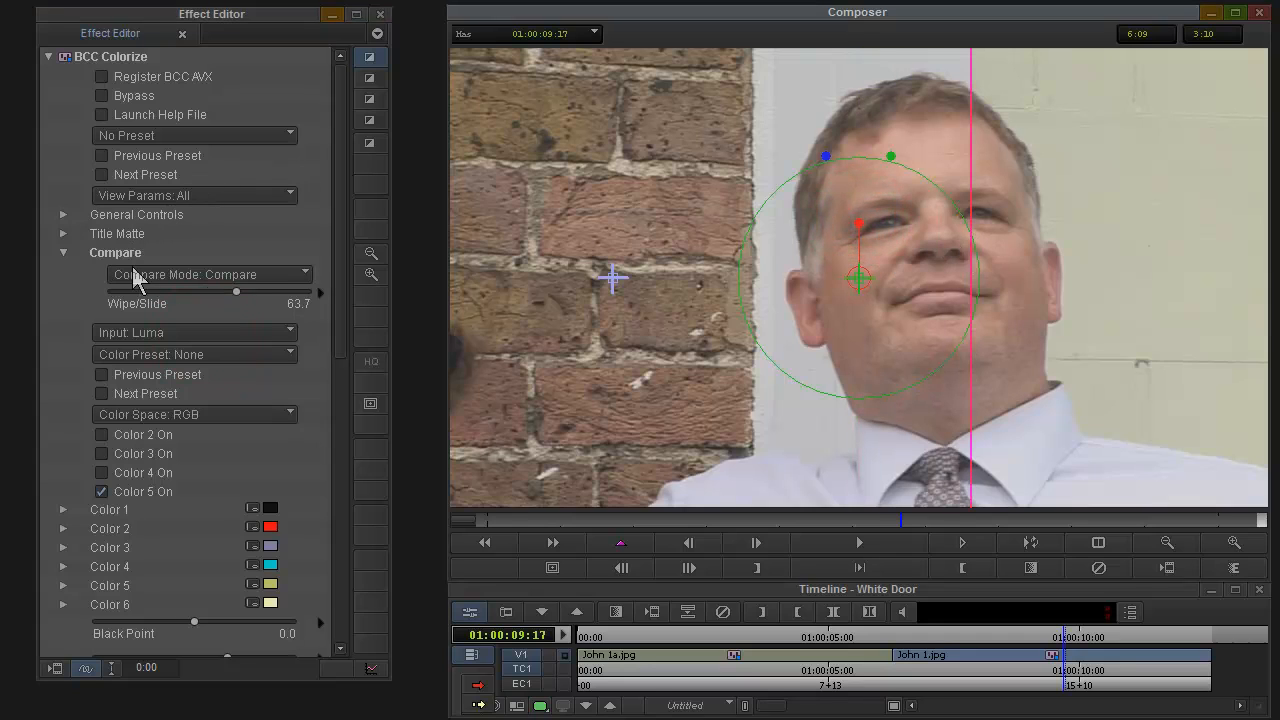
mouse_move(236, 291)
mouse_down()
mouse_move(186, 298)
mouse_move(322, 303)
mouse_move(120, 315)
mouse_move(314, 306)
mouse_move(170, 305)
mouse_move(204, 314)
mouse_move(220, 295)
mouse_up()
click(220, 274)
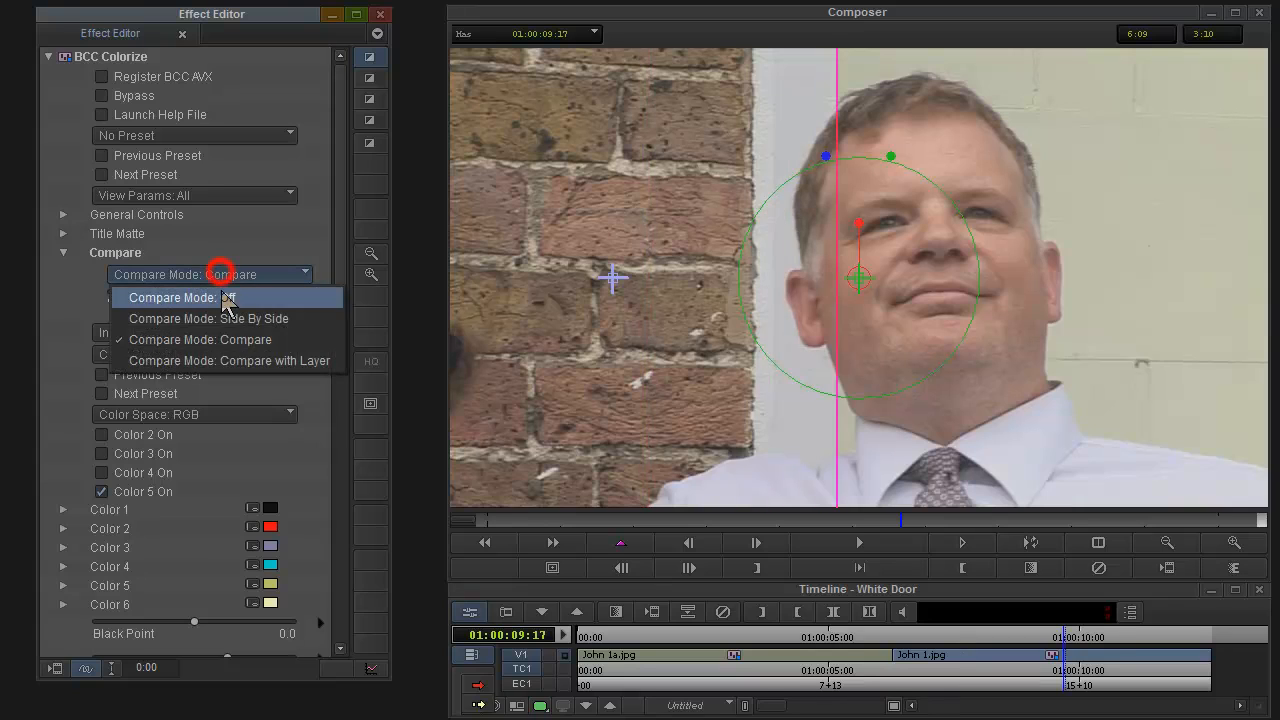
click(222, 294)
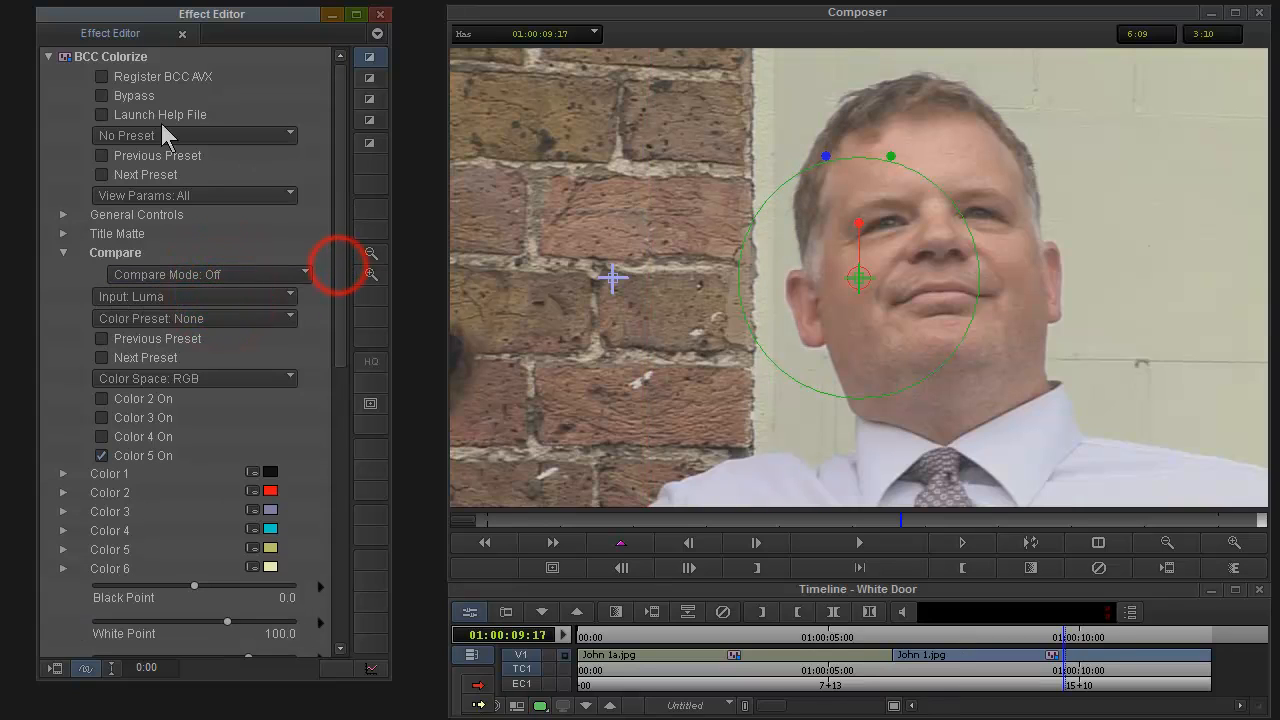
click(103, 96)
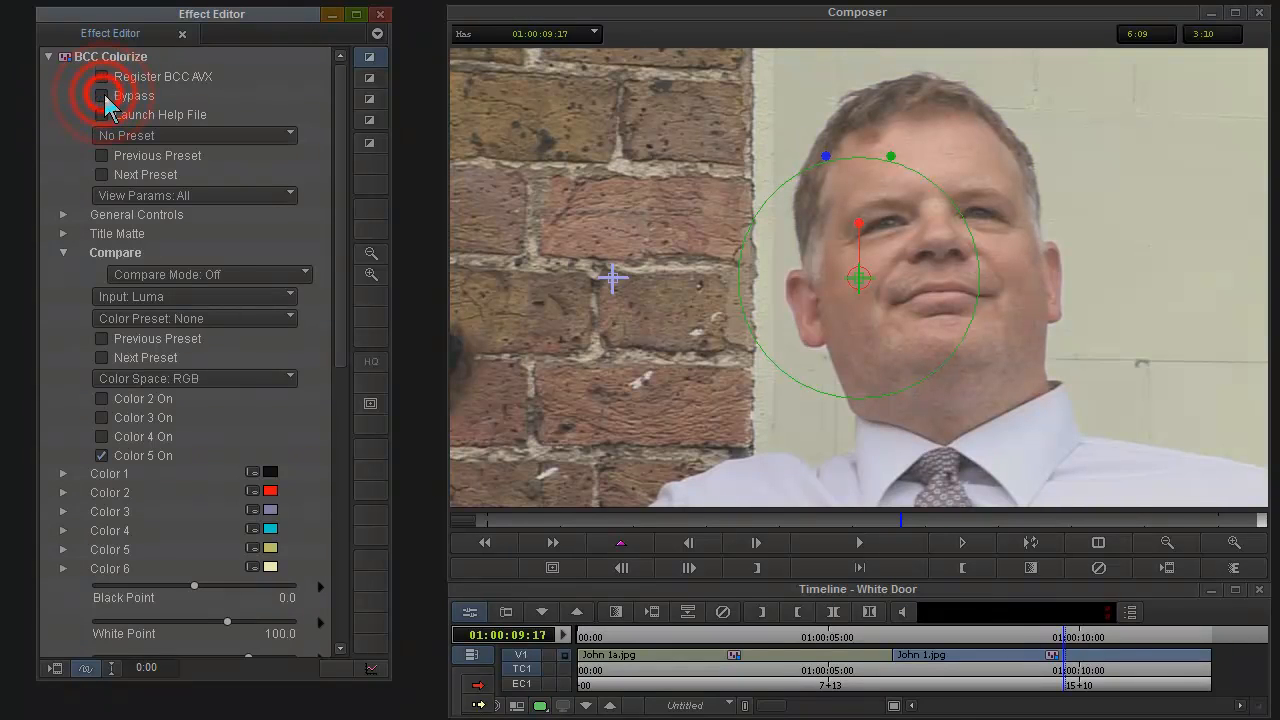
drag(343, 340, 346, 645)
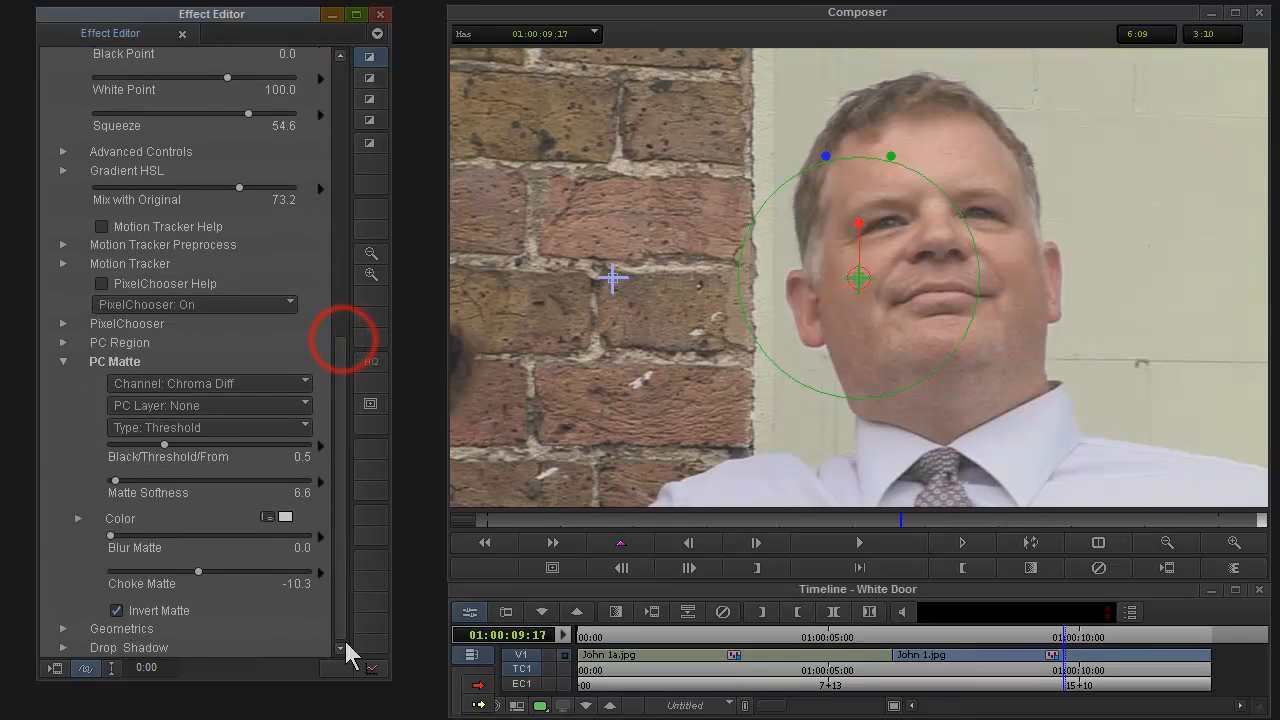